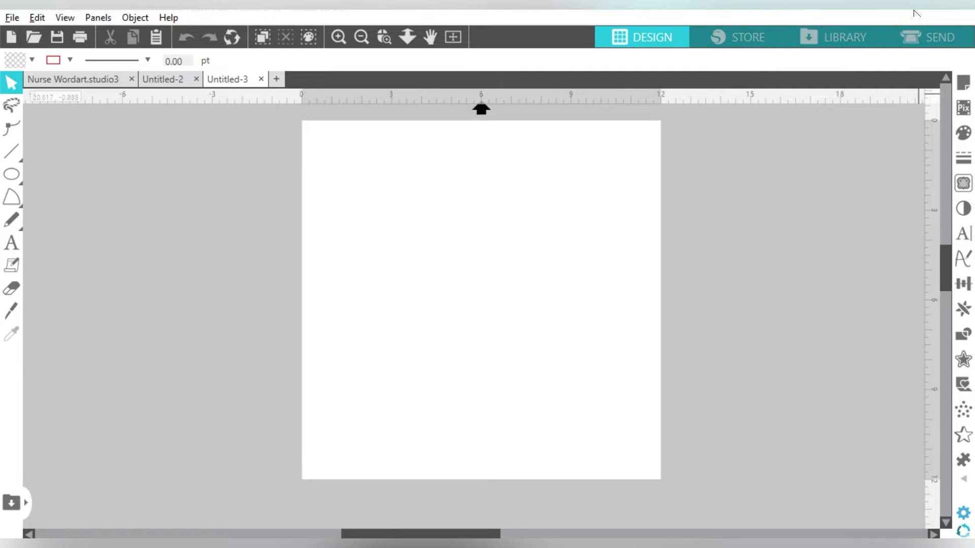
Open the Design Page Nesting panel, showing Use Cut Area, Padding 1 and Rotations 2.
click(963, 479)
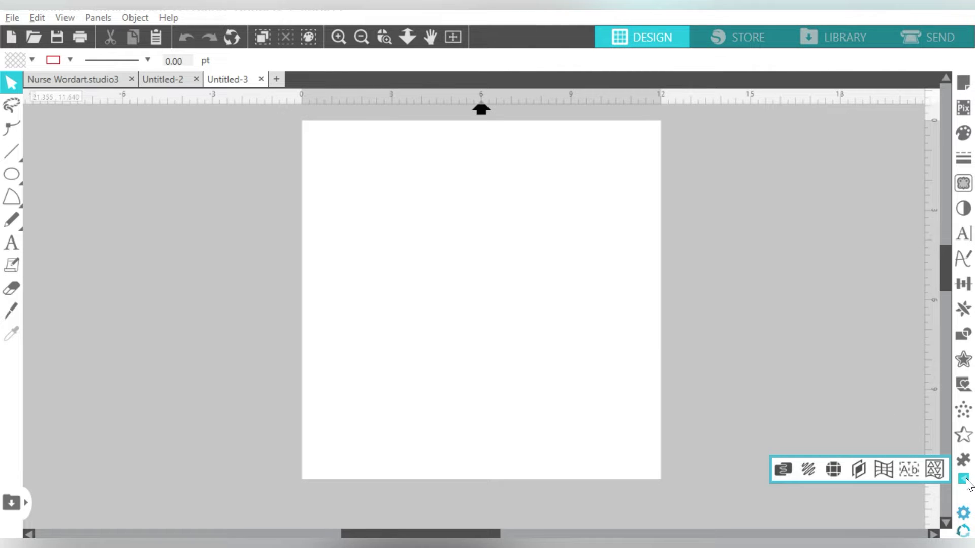
click(783, 469)
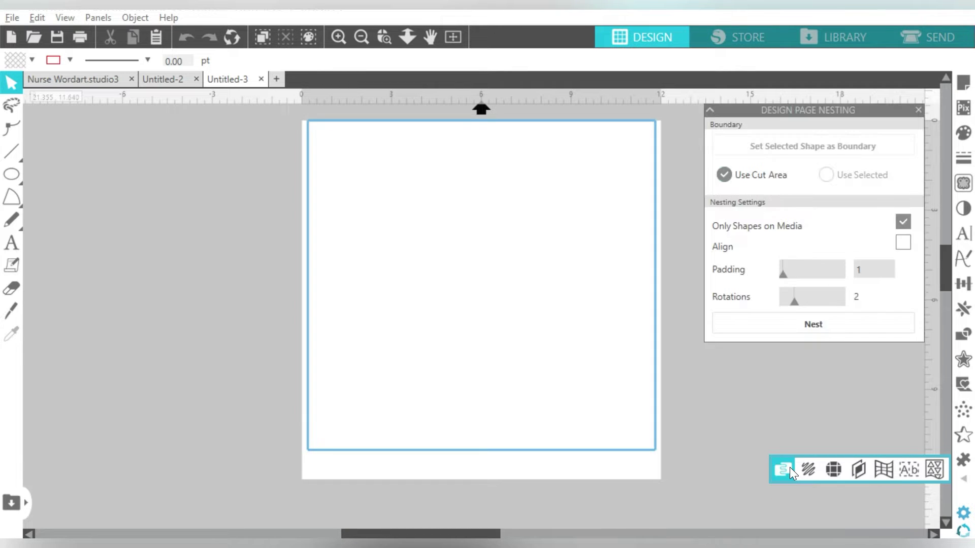
click(99, 17)
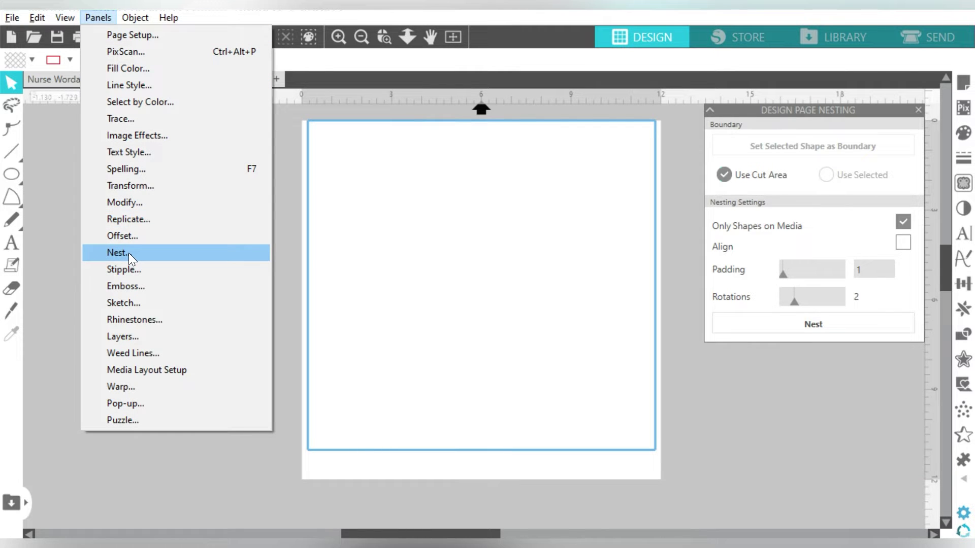
click(427, 256)
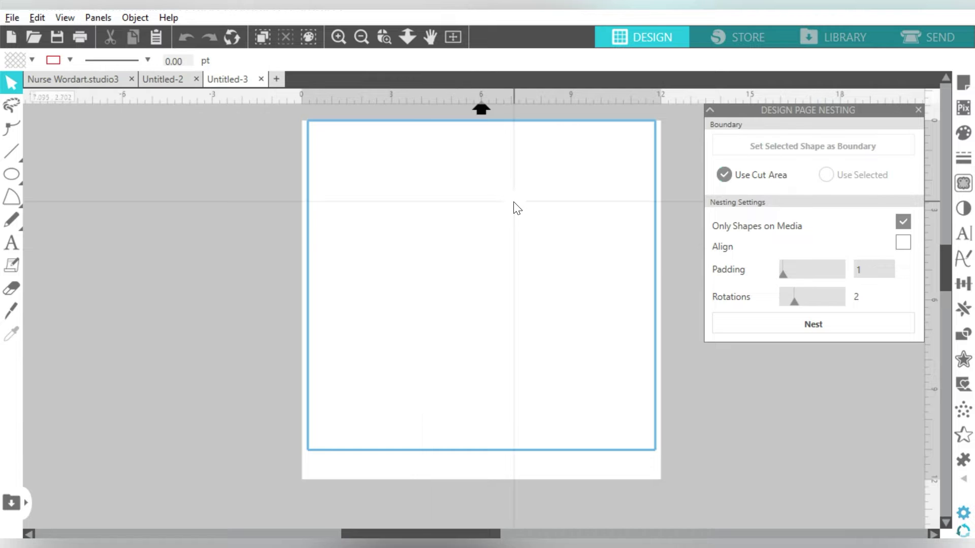
click(11, 176)
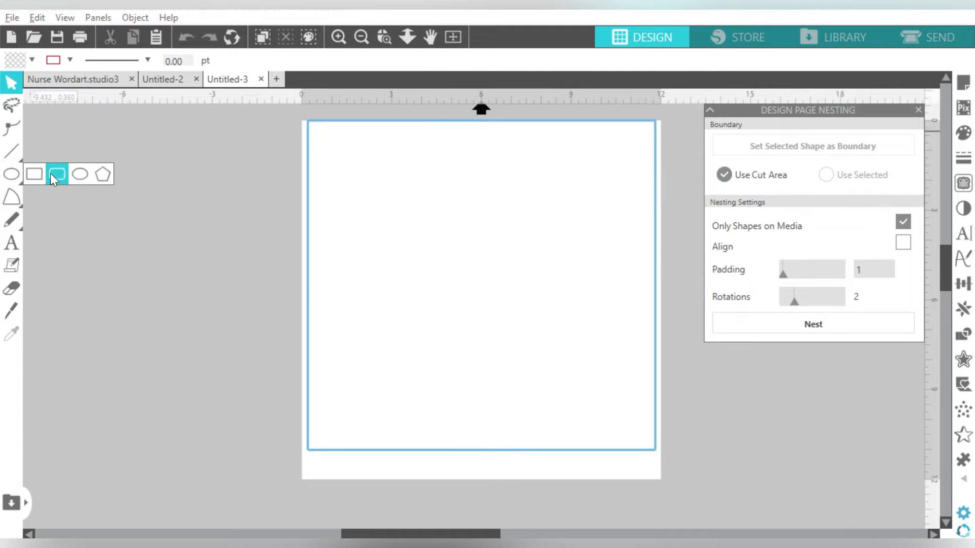
Draw a 2.2 in circle left of the page and duplicate it into a column of five.
click(79, 174)
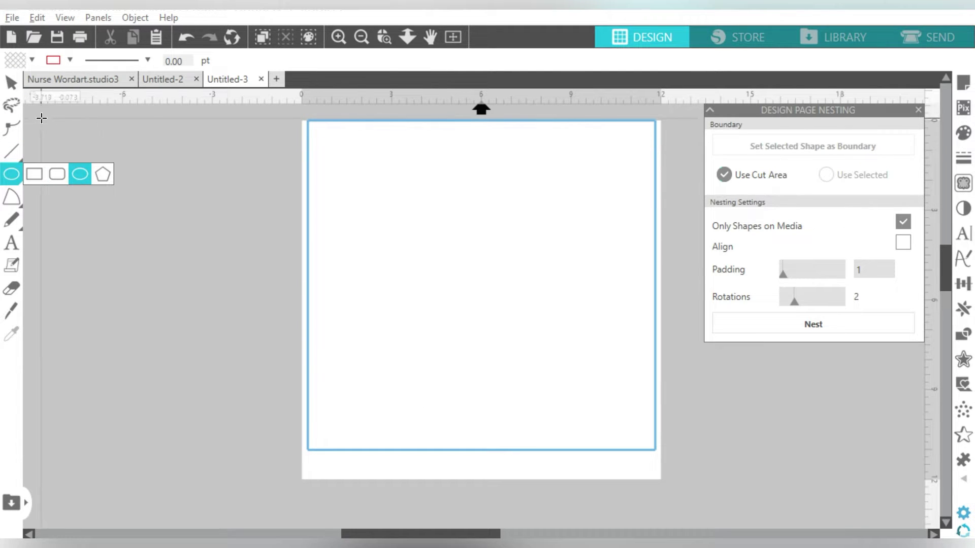
drag(40, 117, 101, 190)
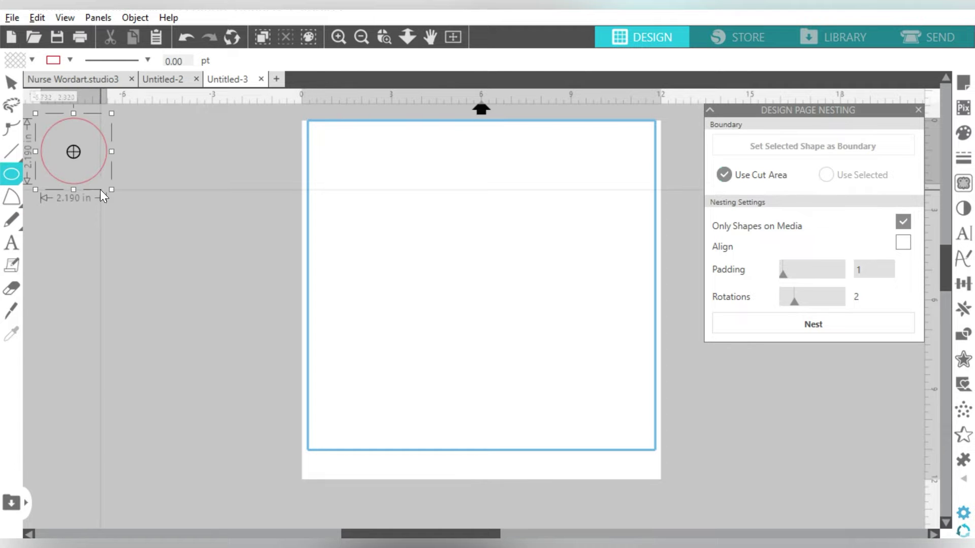
key(ctrl+d)
key(ctrl+d)
key(ctrl+d)
key(ctrl+d)
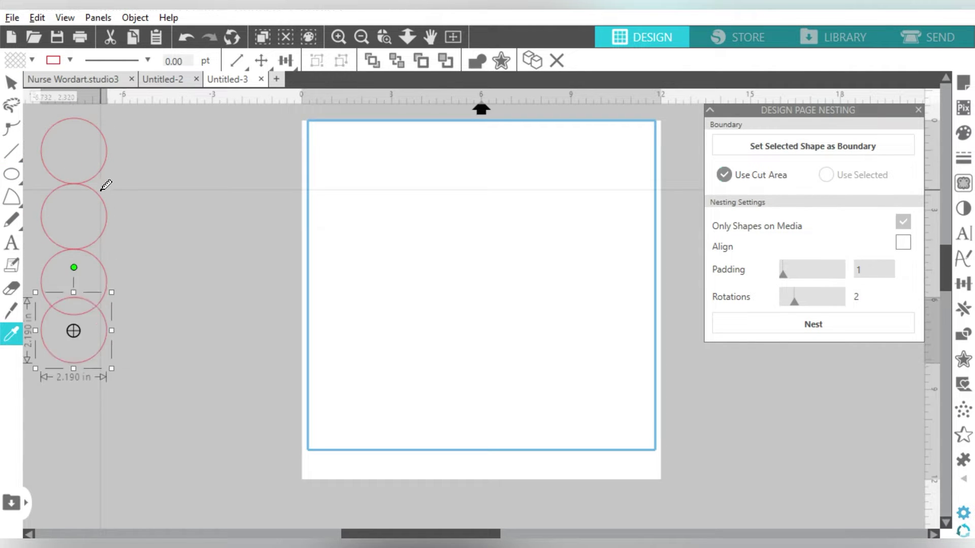
drag(147, 142, 77, 457)
Add duplicated circle columns scaled down to about 0.96 in and 0.674 in wide.
key(ctrl+d)
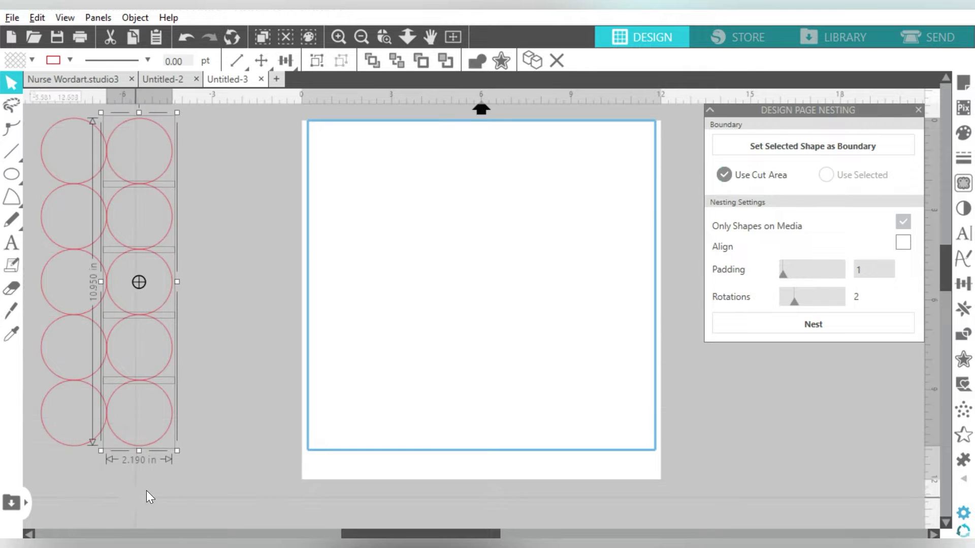
drag(177, 450, 140, 266)
key(ctrl+d)
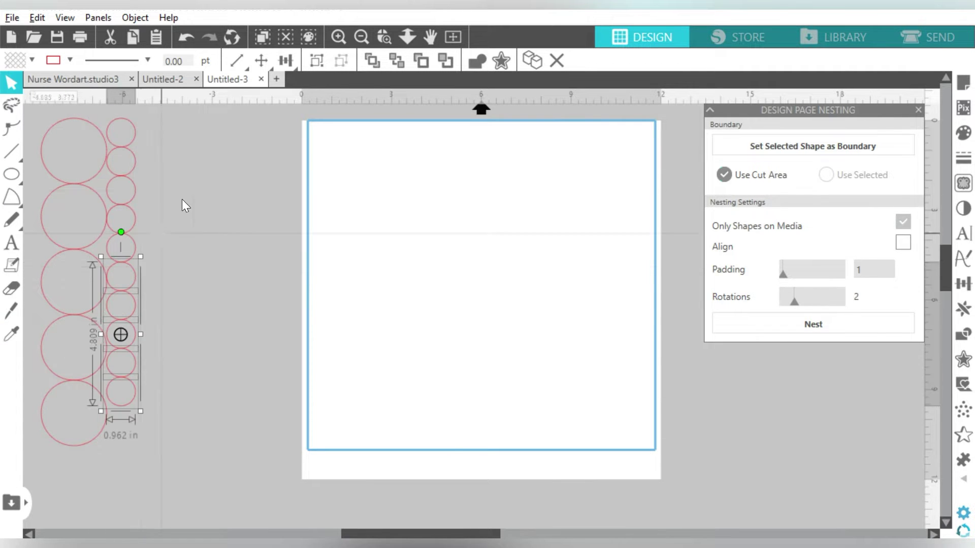
drag(207, 131, 99, 424)
key(ctrl+d)
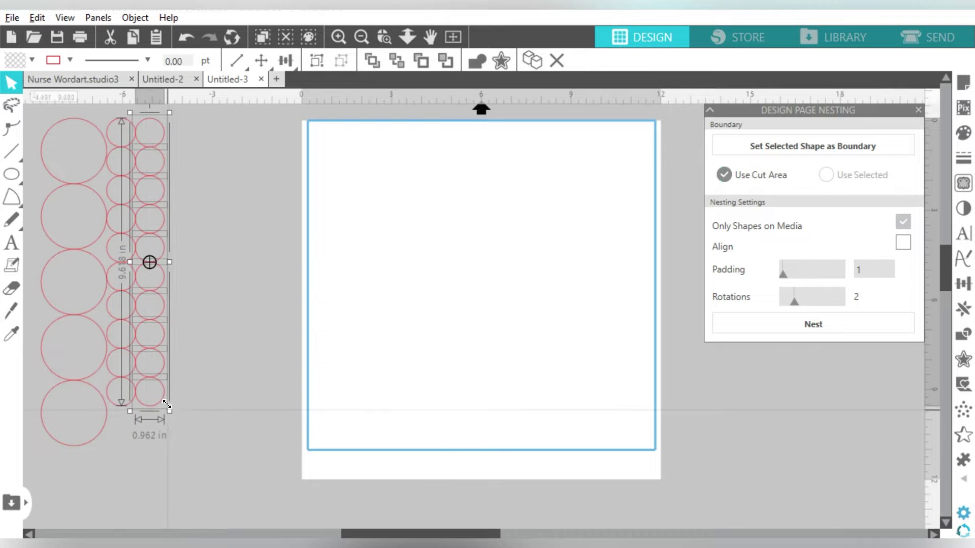
drag(169, 411, 161, 325)
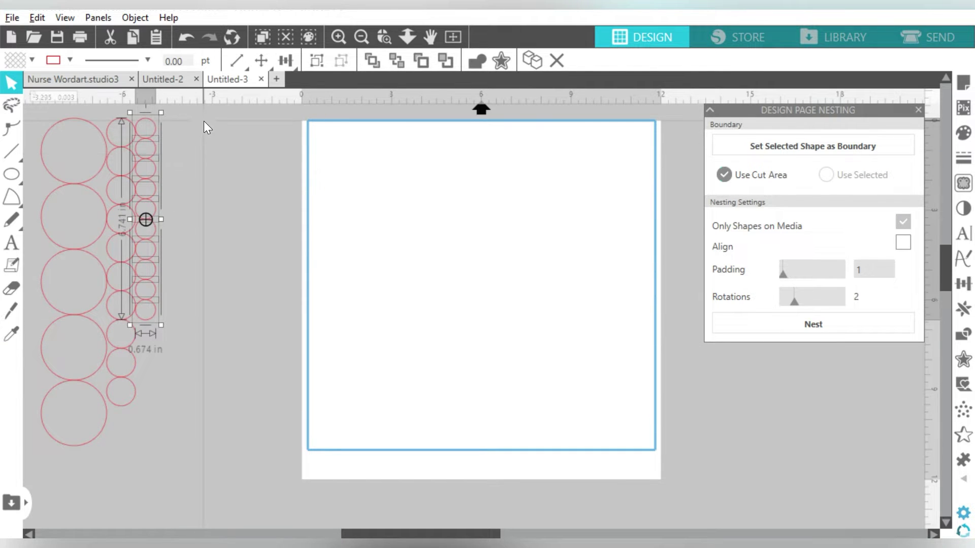
Duplicate the circle columns further to the right, then deselect them.
drag(204, 121, 65, 448)
key(i)
key(ctrl+d)
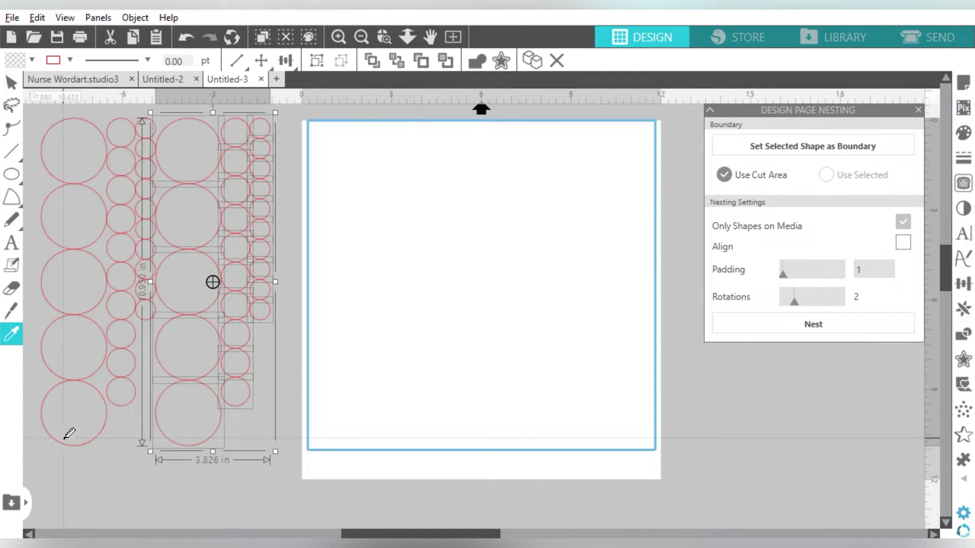
drag(303, 134, 245, 383)
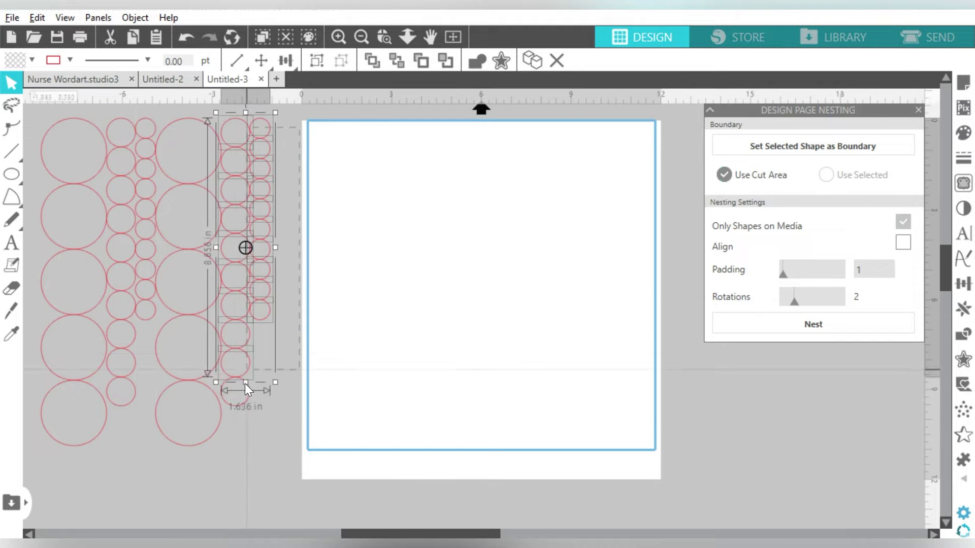
key(i)
key(ctrl+d)
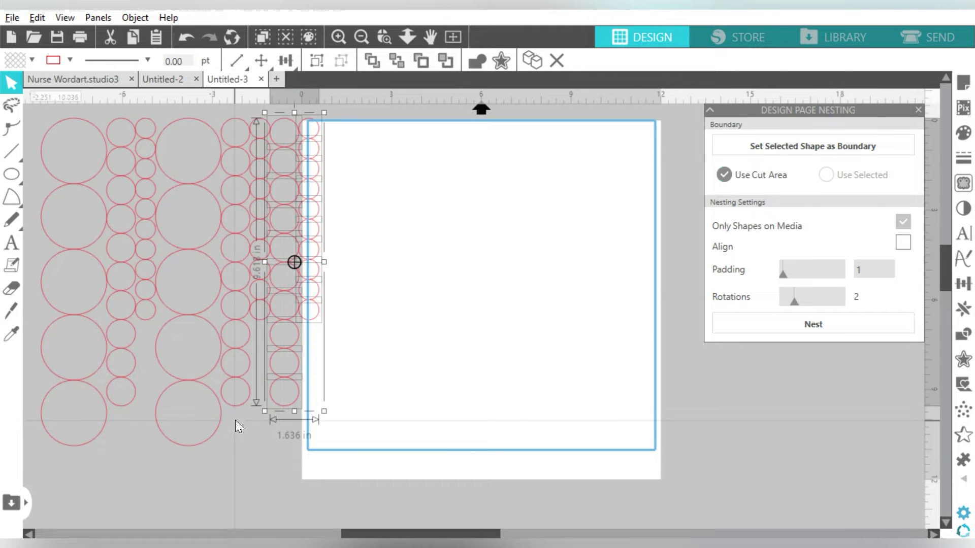
click(394, 318)
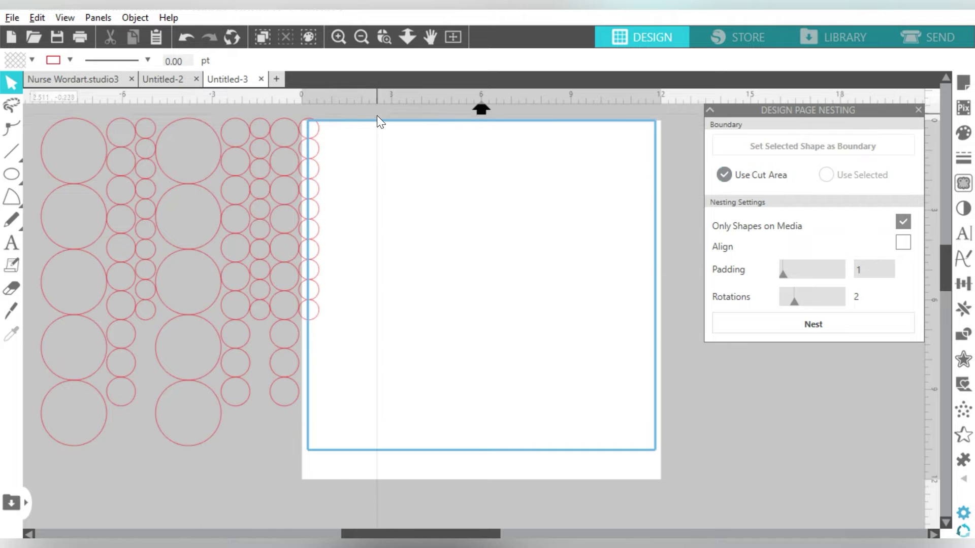
Select every circle column and nest them into the cut area with Padding 5.
drag(377, 115, 69, 412)
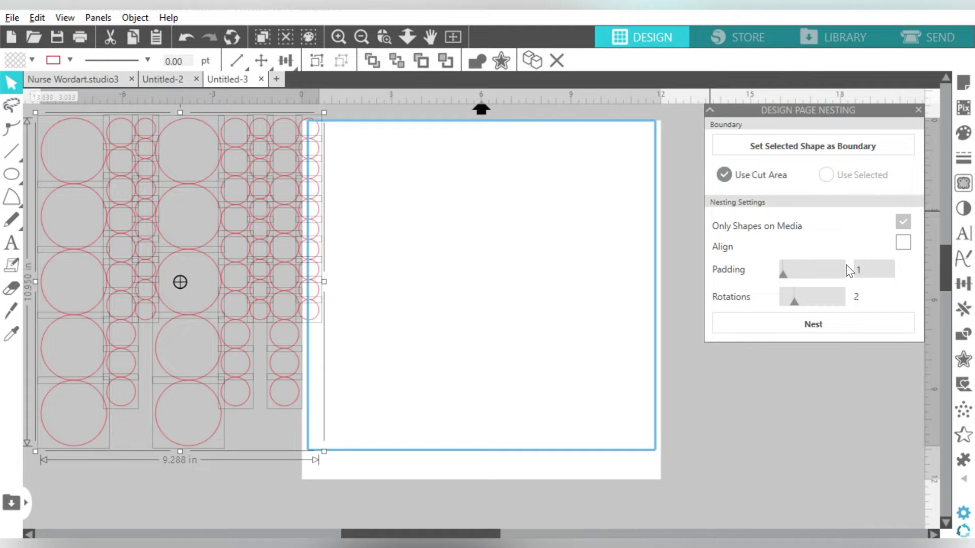
double_click(863, 266)
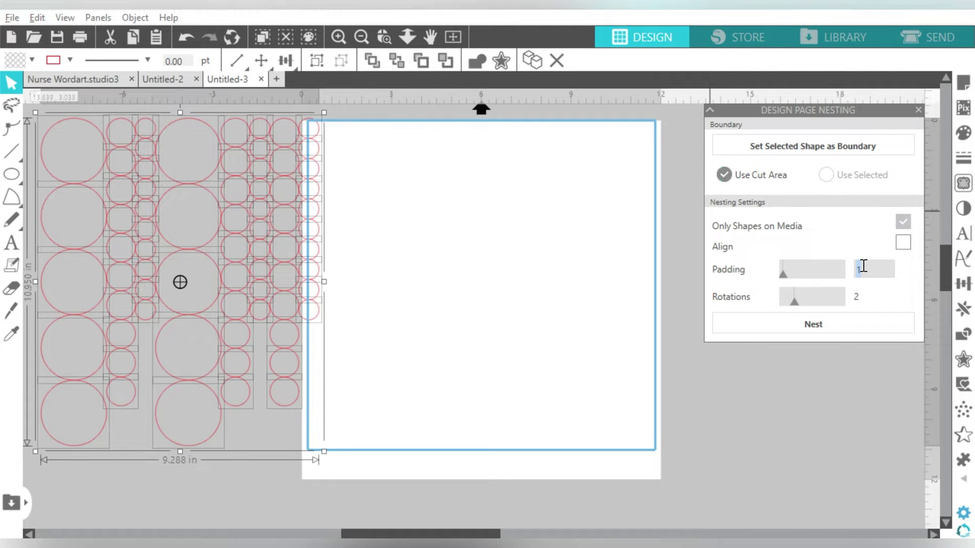
text(5)
click(813, 327)
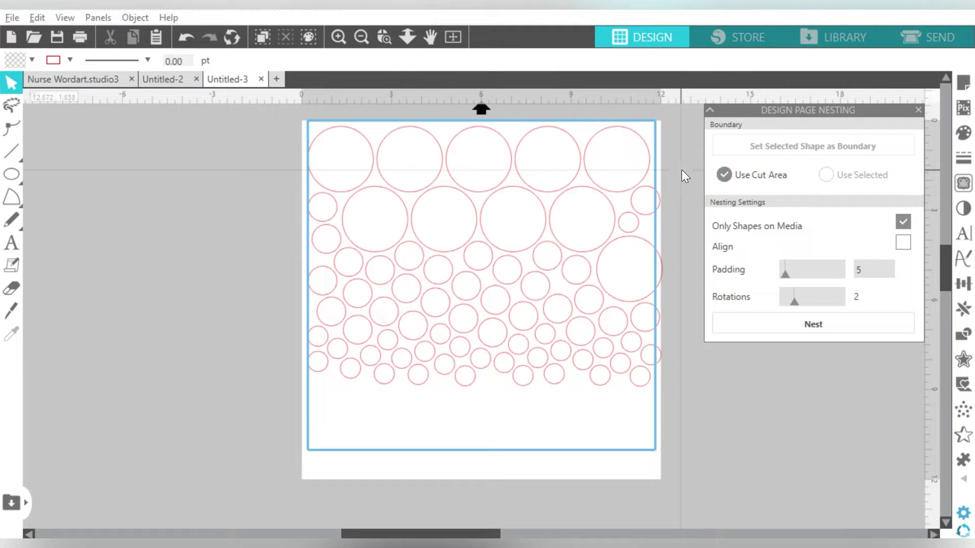
In Untitled-2, select all heart columns and nest them inside the large heart outline with Rotations 8.
click(165, 79)
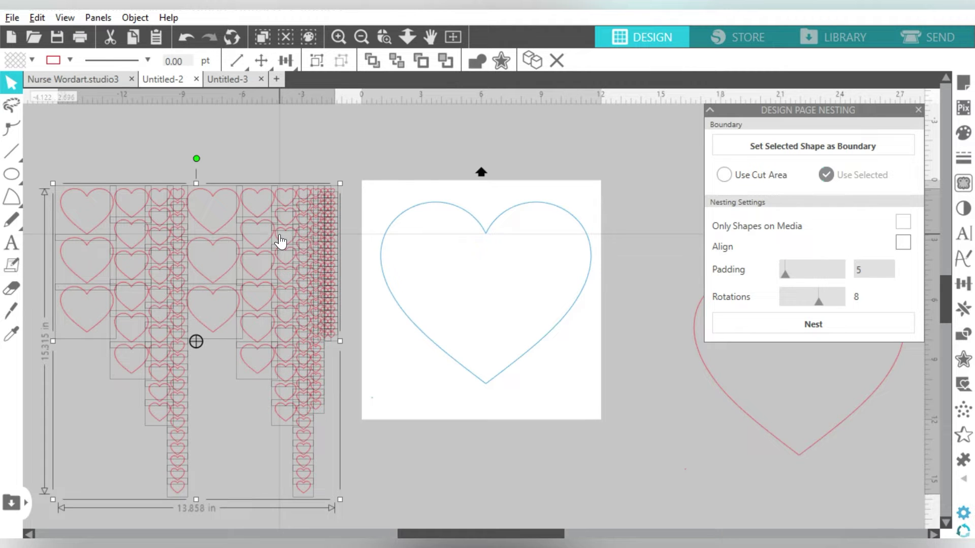
drag(610, 187, 573, 238)
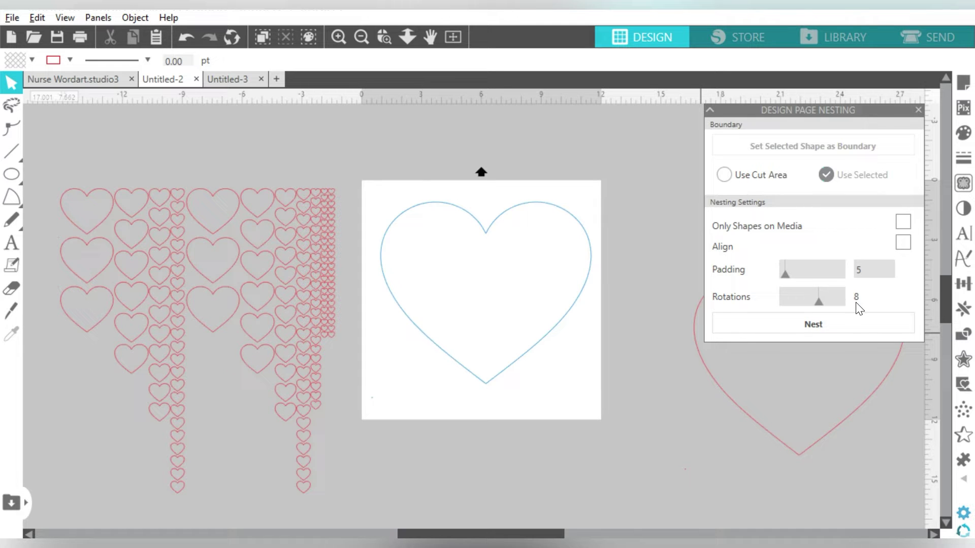
drag(349, 155, 160, 337)
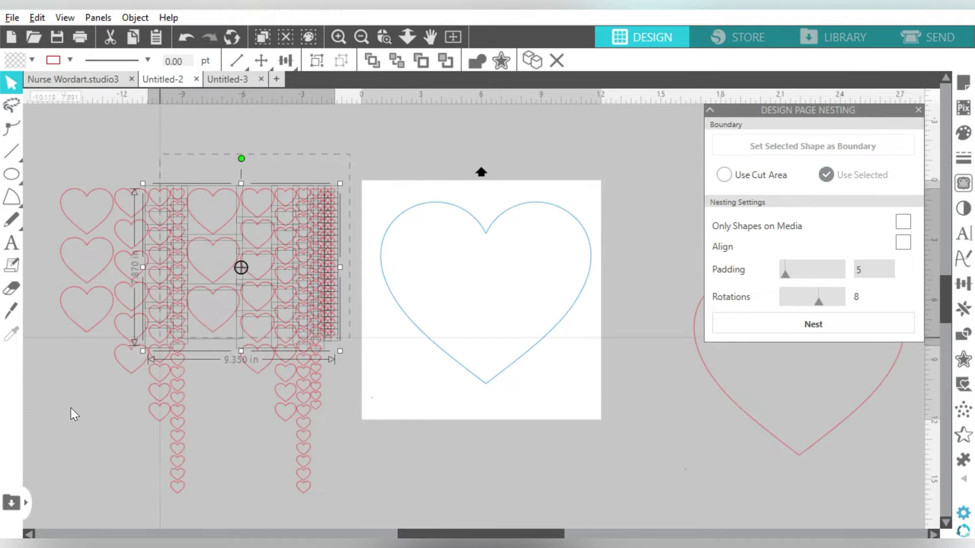
drag(71, 408, 60, 494)
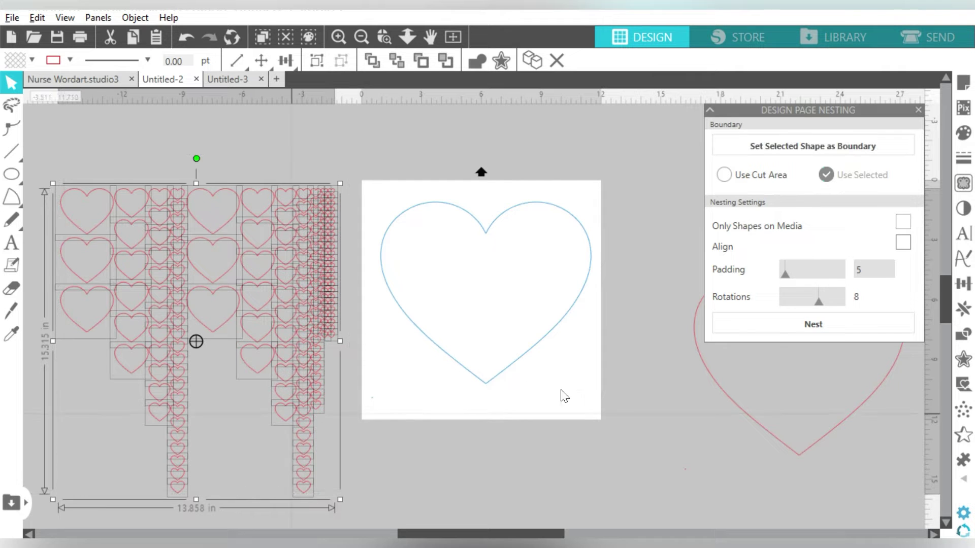
click(758, 324)
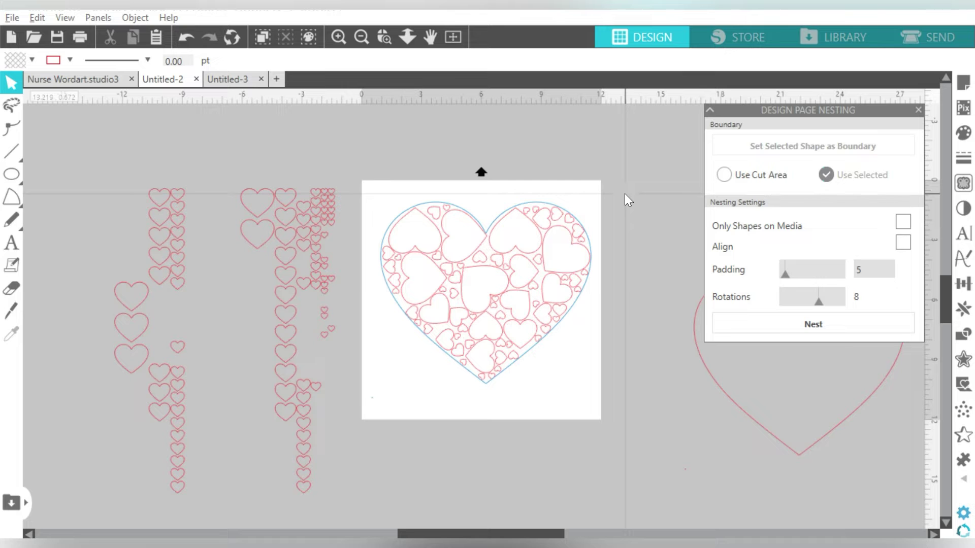
click(692, 347)
Add a 0.125 in outward offset around the large heart and centre it on the page.
drag(692, 347, 630, 339)
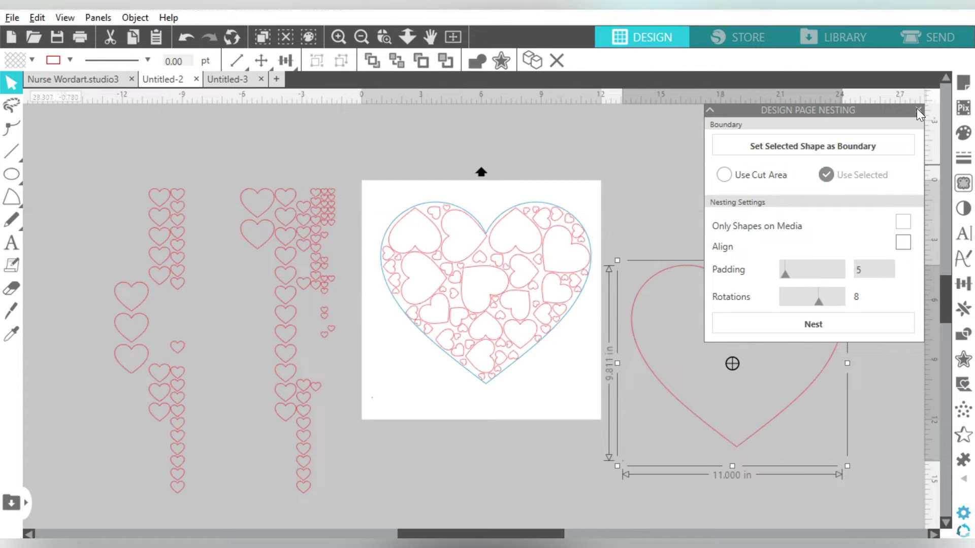
click(963, 359)
click(964, 360)
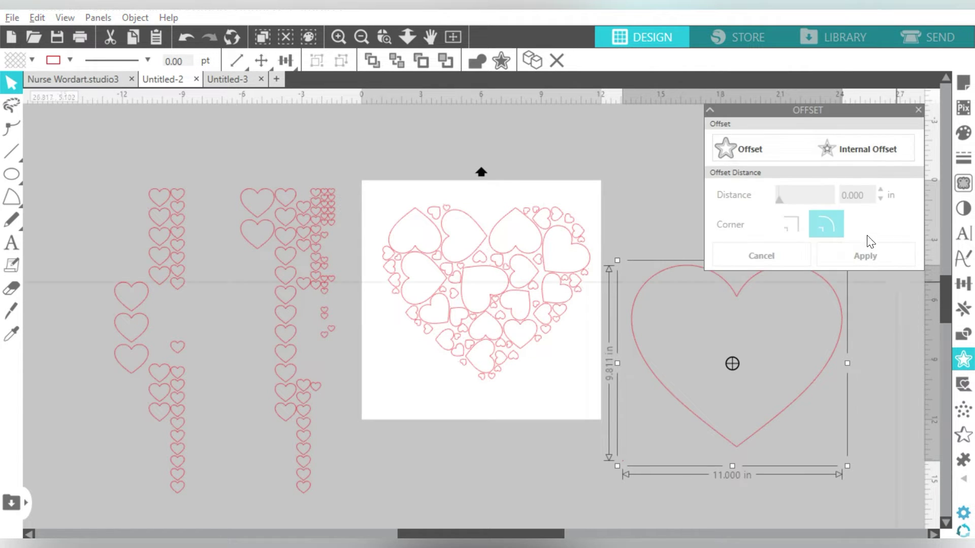
click(769, 140)
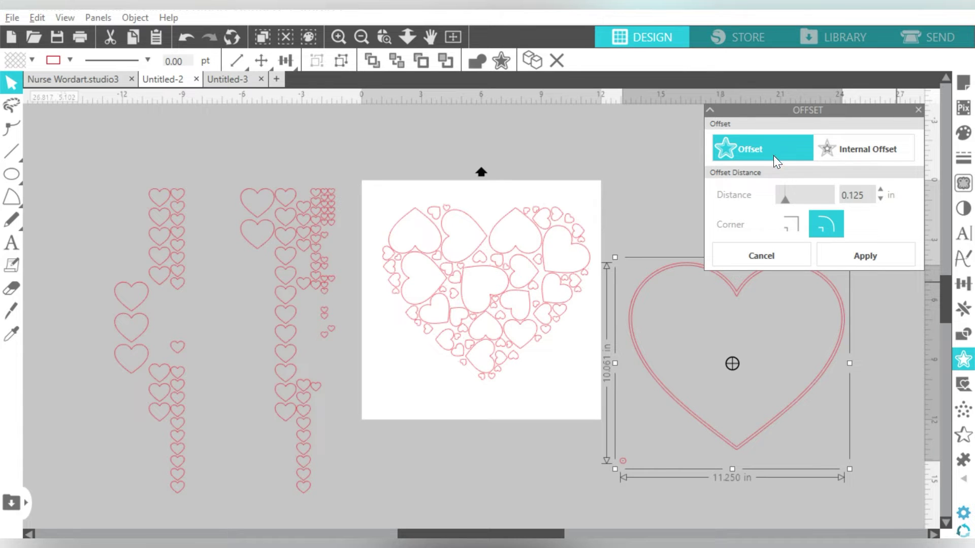
click(876, 260)
click(963, 283)
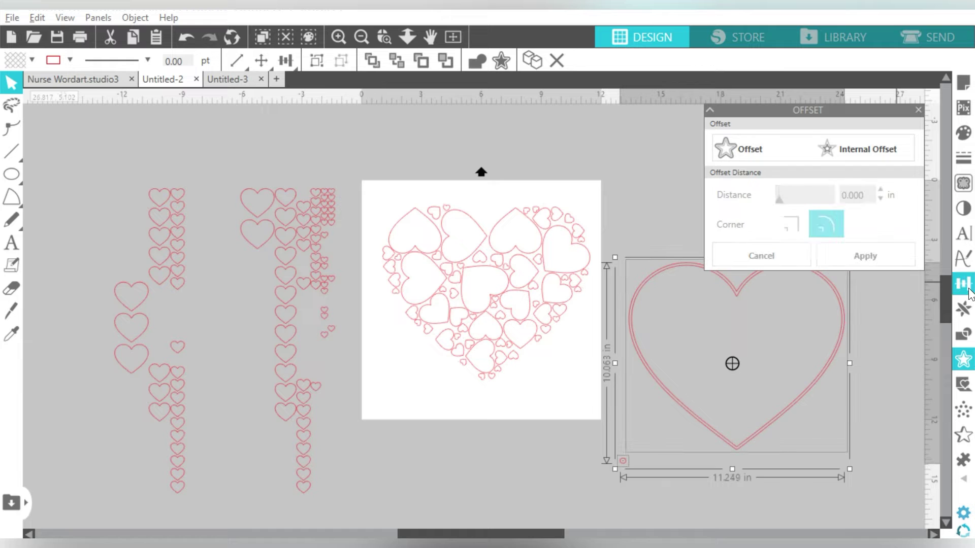
click(819, 172)
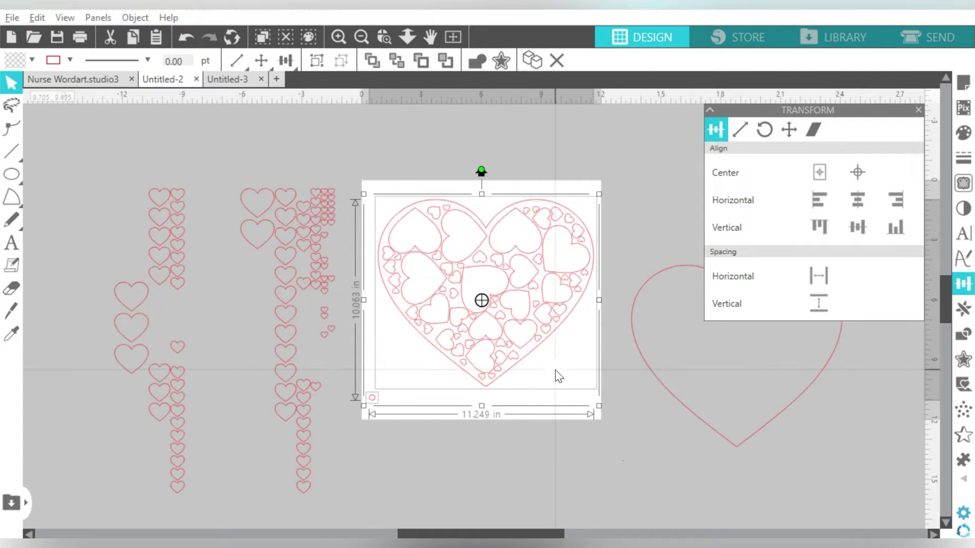
Make the heart design one compound path with black fill and no outline, then remove the fill.
drag(610, 158, 377, 452)
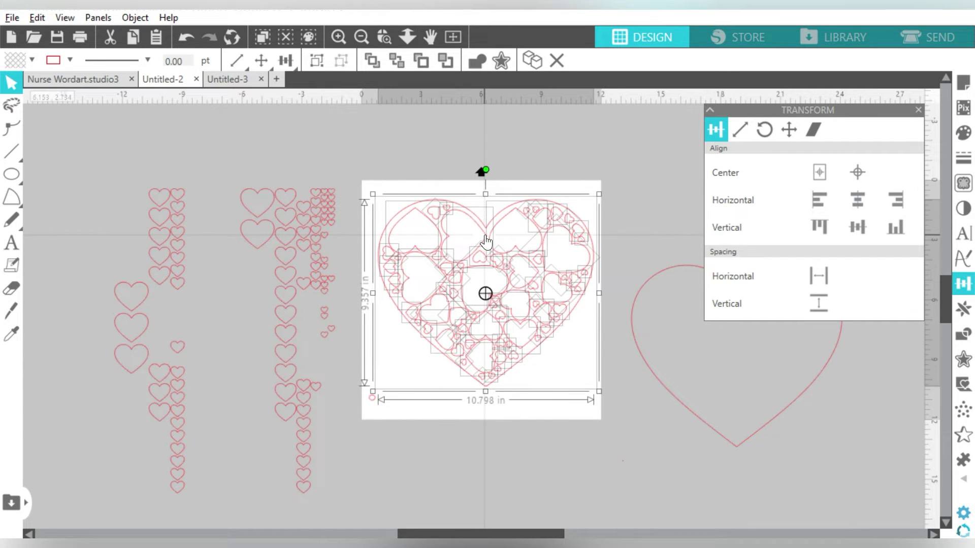
right_click(486, 238)
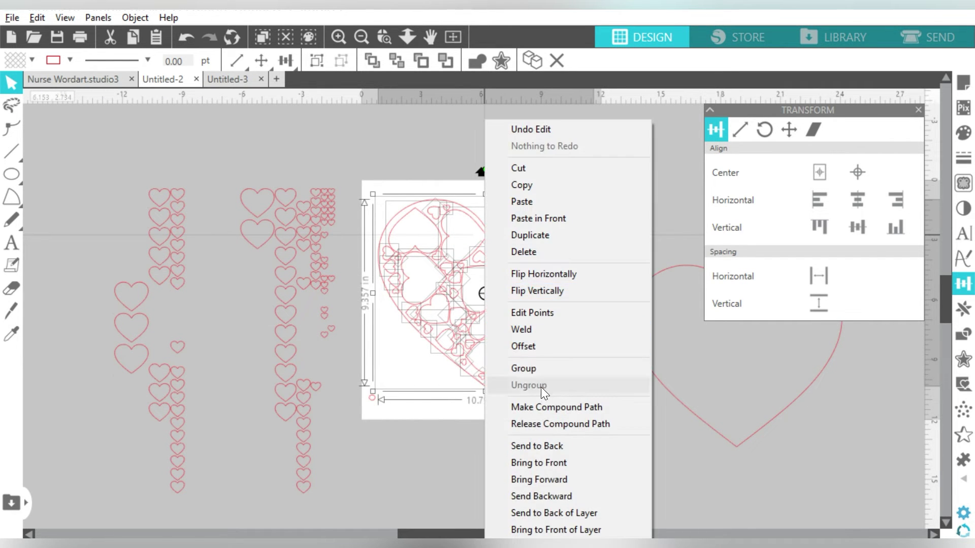
click(541, 405)
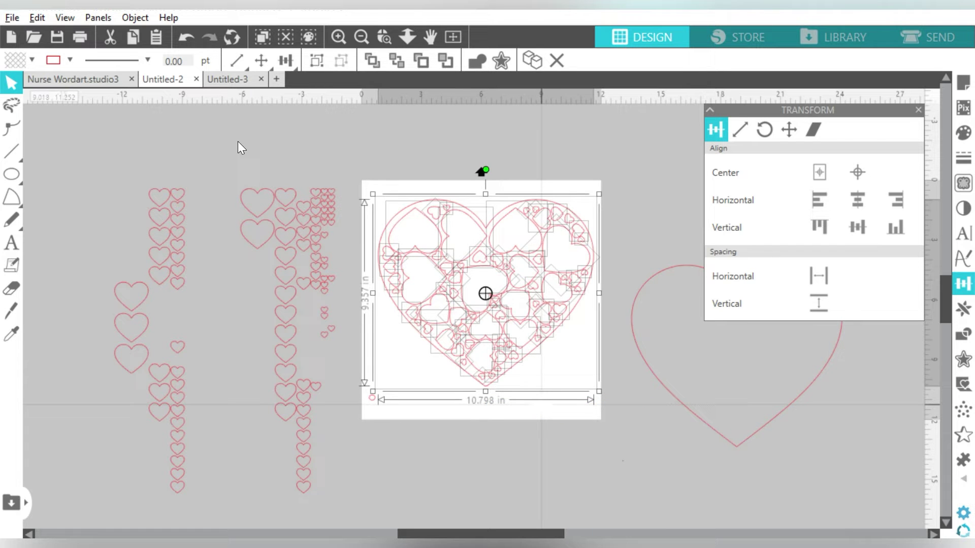
click(31, 60)
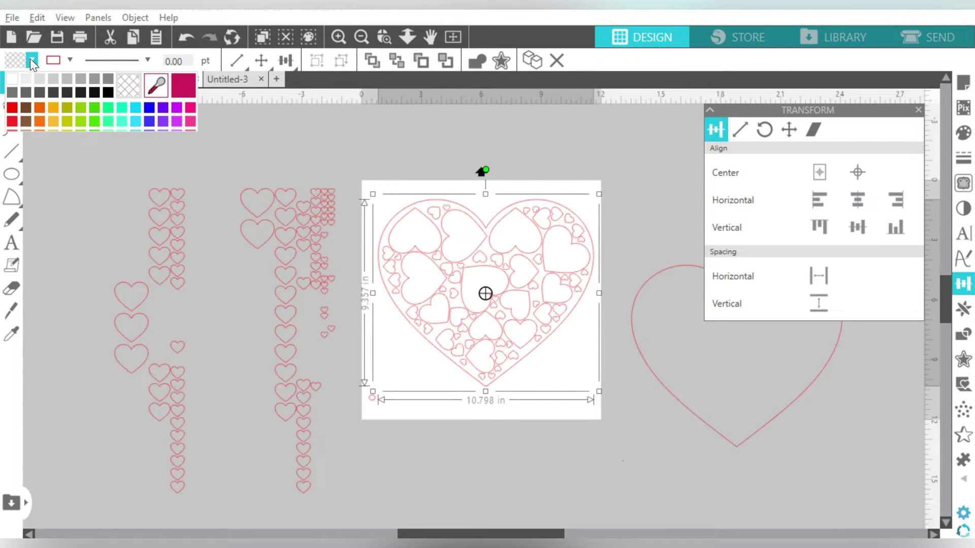
click(108, 91)
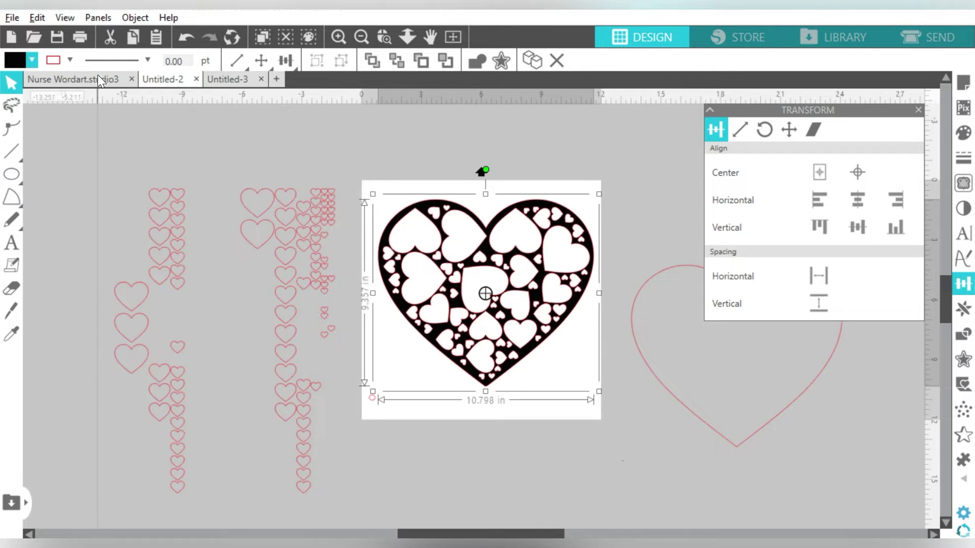
click(69, 59)
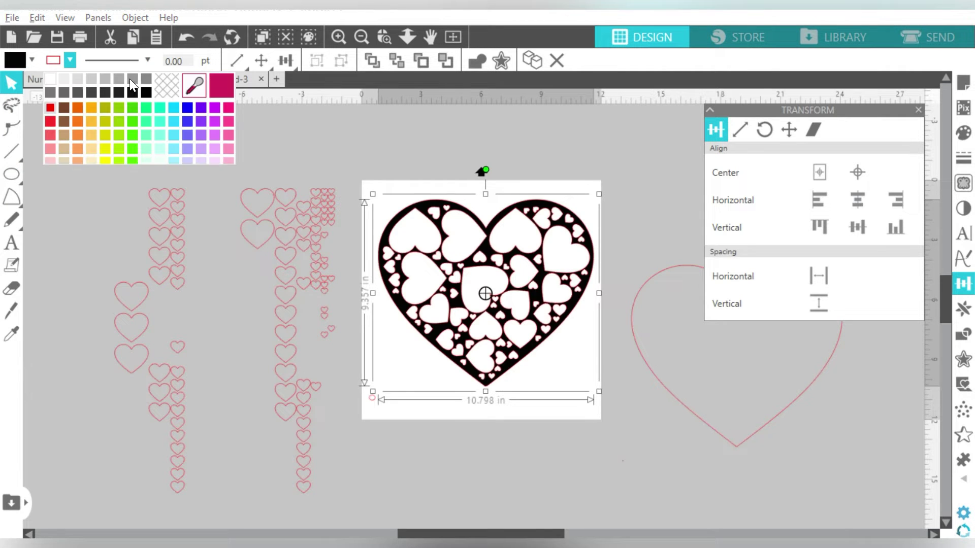
click(167, 83)
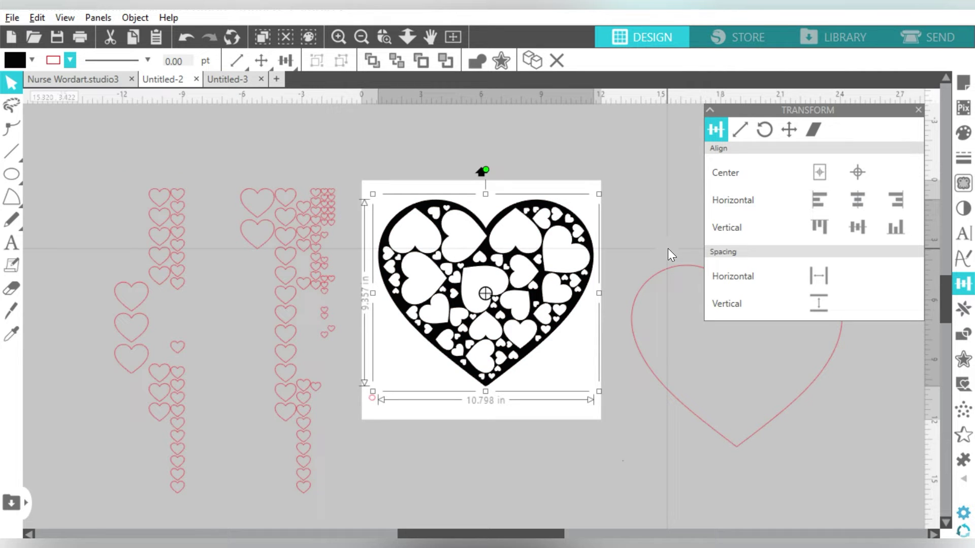
key(i)
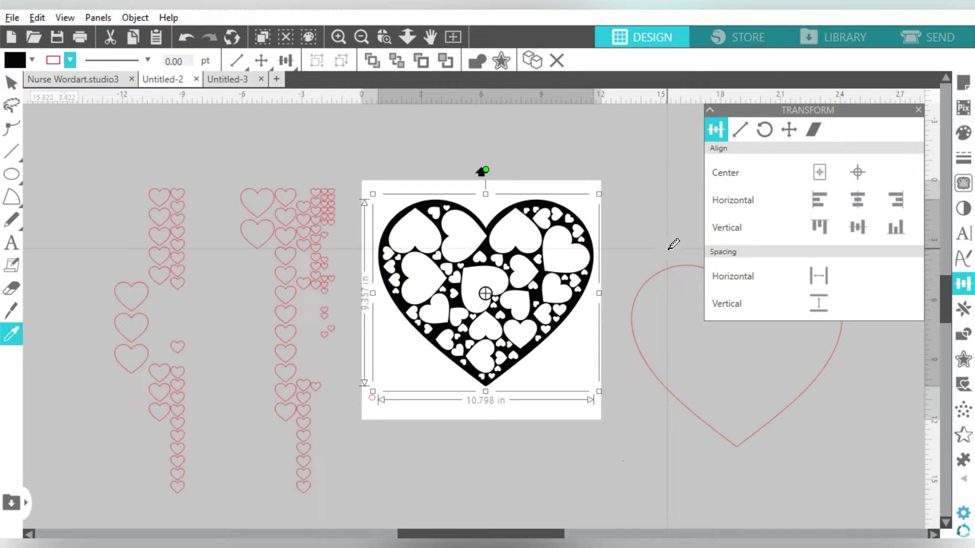
click(670, 248)
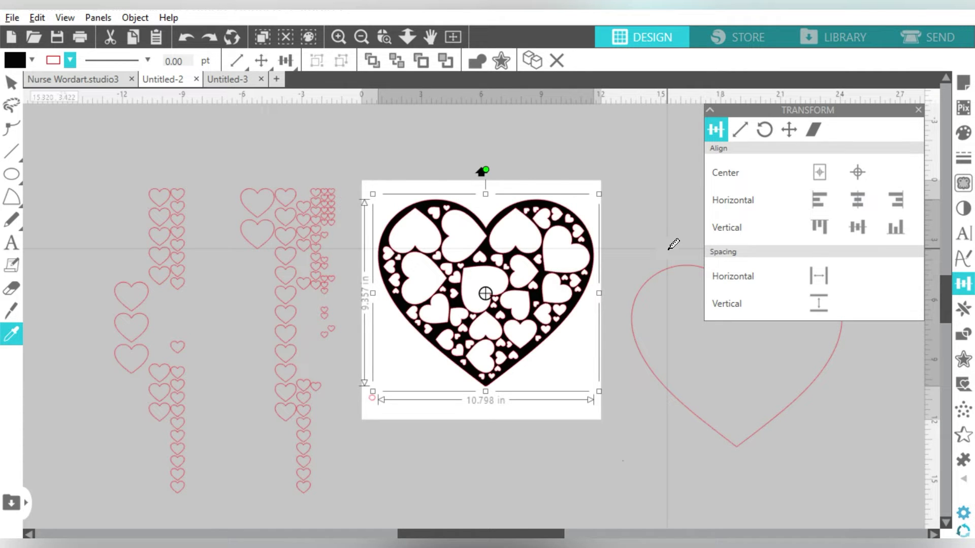
click(669, 248)
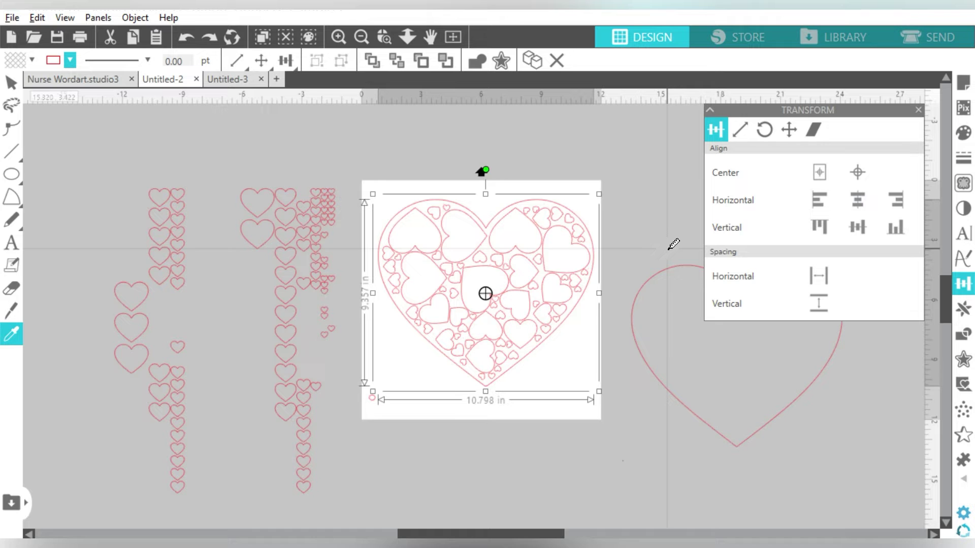
Release the compound path and delete the outer heart outline.
key(ctrl+shift+g)
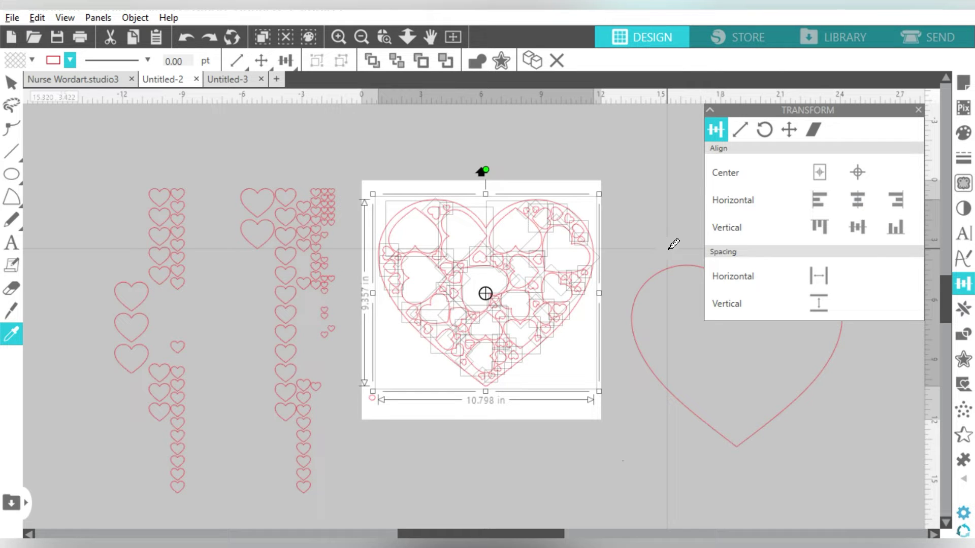
key(Escape)
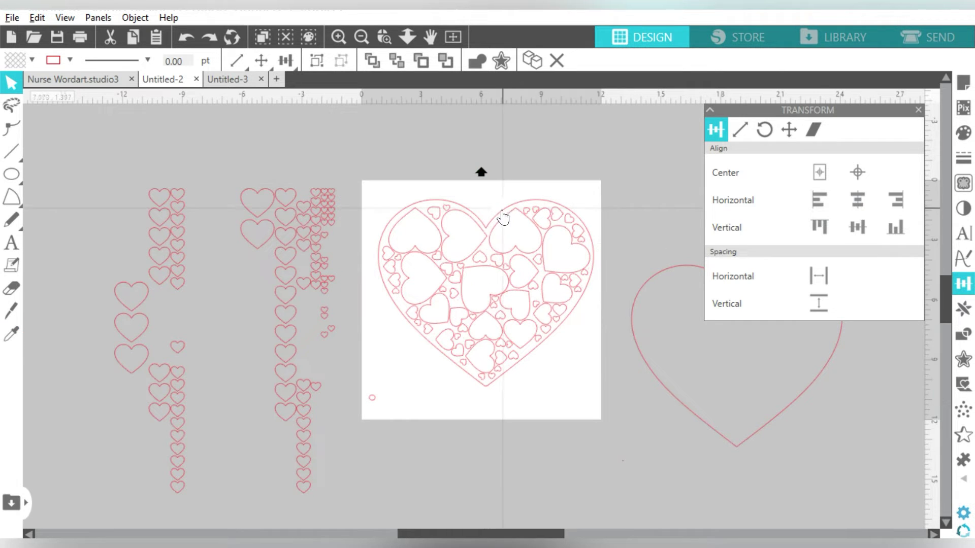
click(503, 217)
key(Delete)
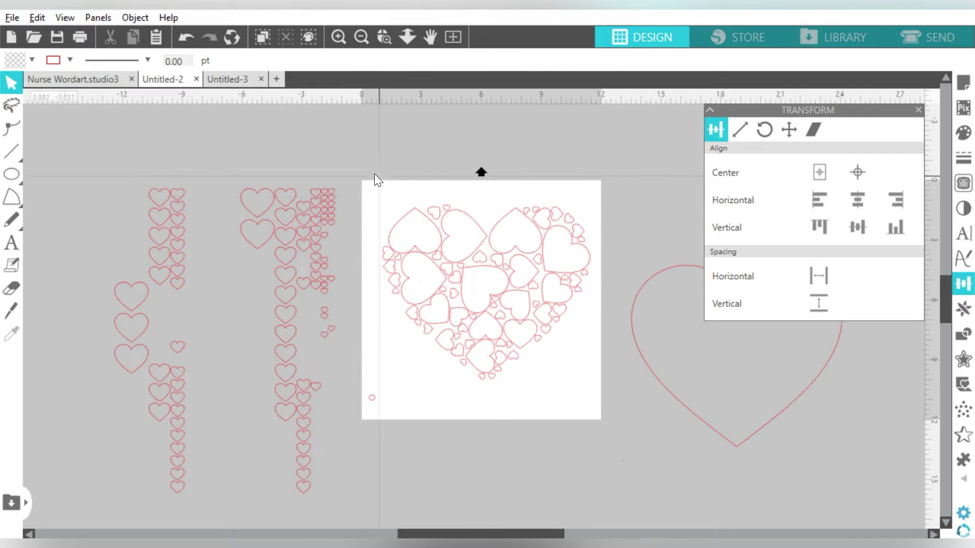
Fill the small hearts magenta with transparent outlines, then go to Nurse Wordart.studio3.
drag(374, 176, 604, 404)
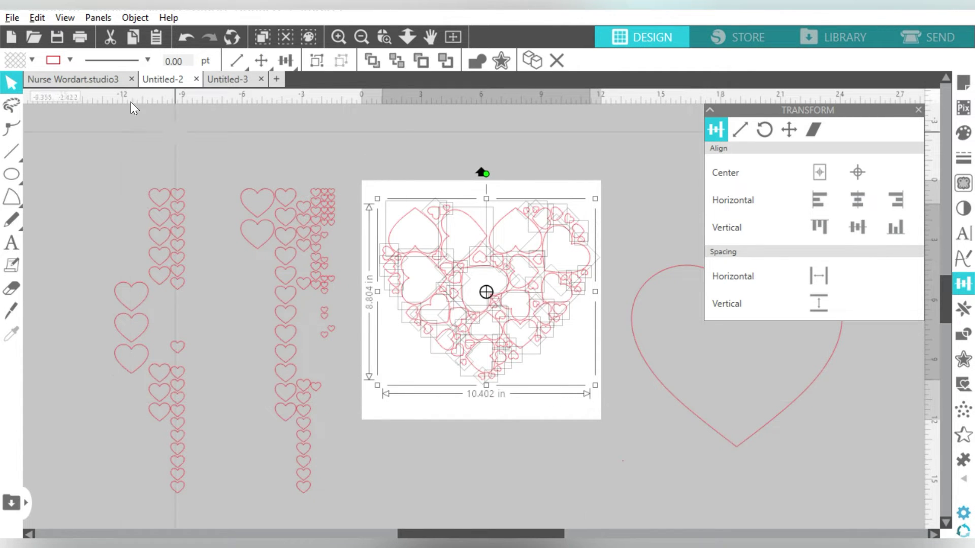
click(32, 59)
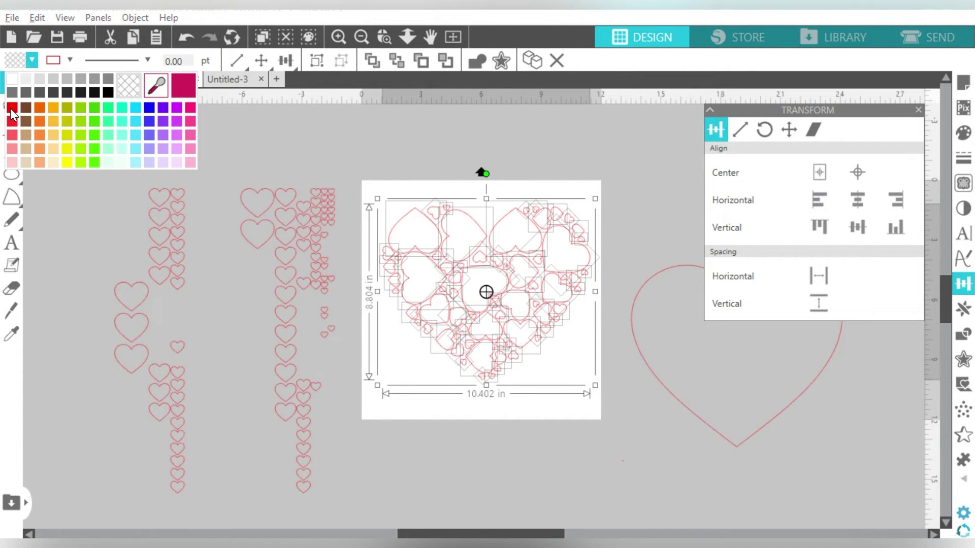
click(183, 85)
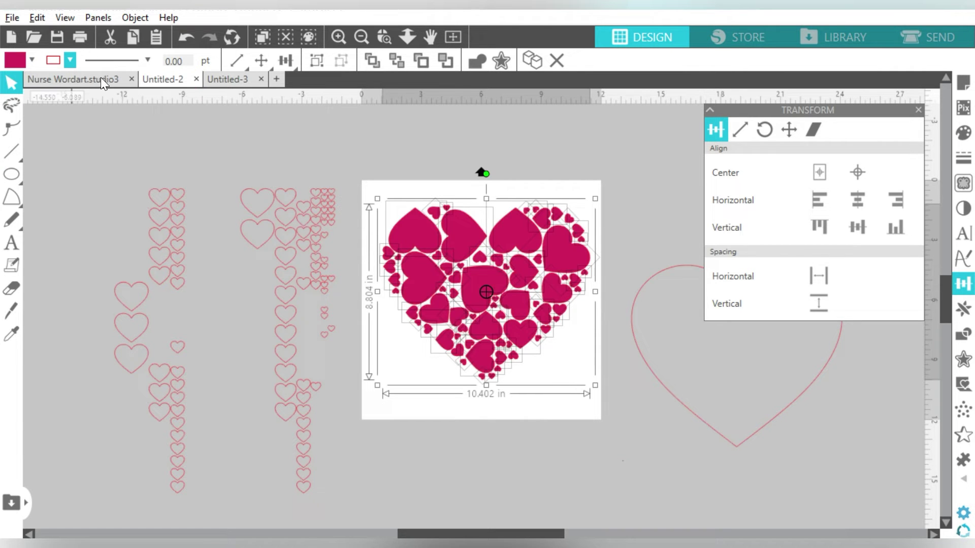
click(69, 59)
click(166, 80)
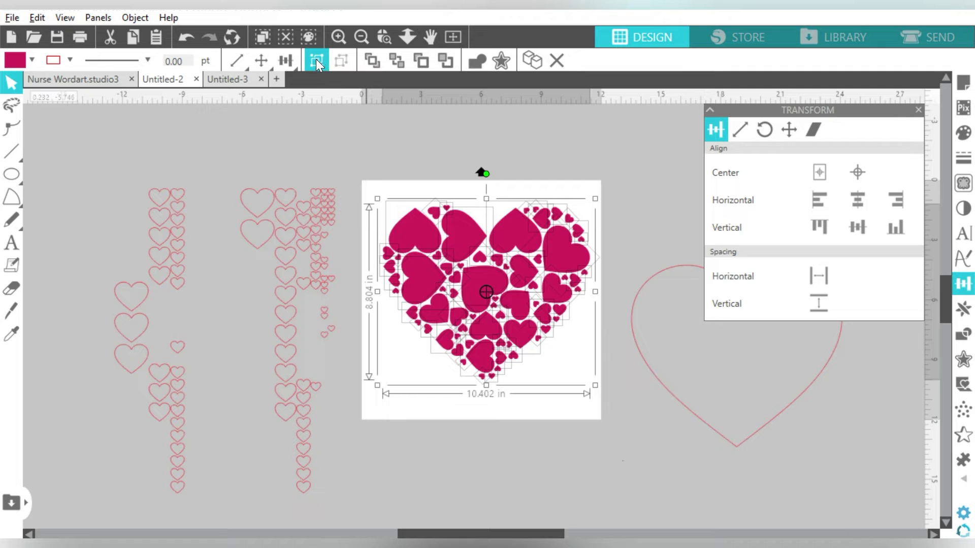
click(627, 179)
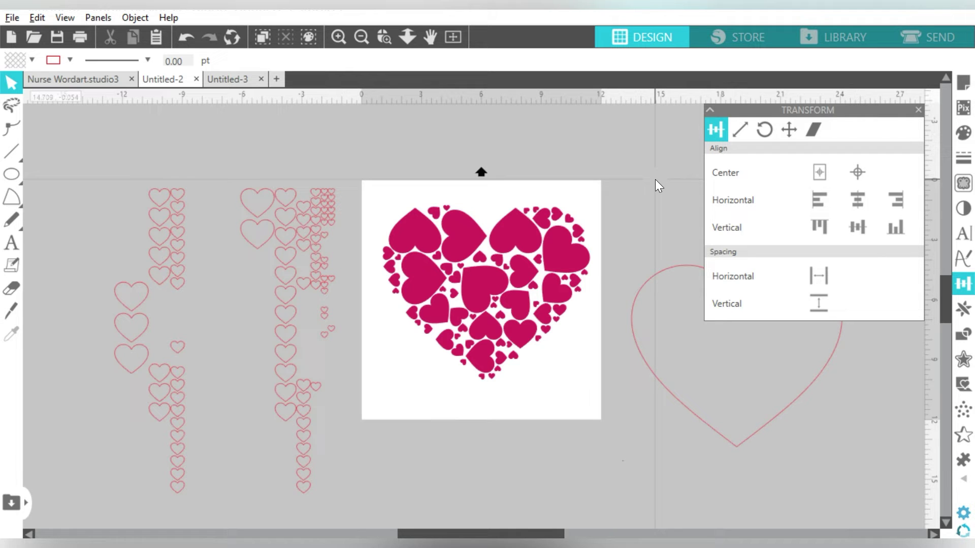
click(90, 81)
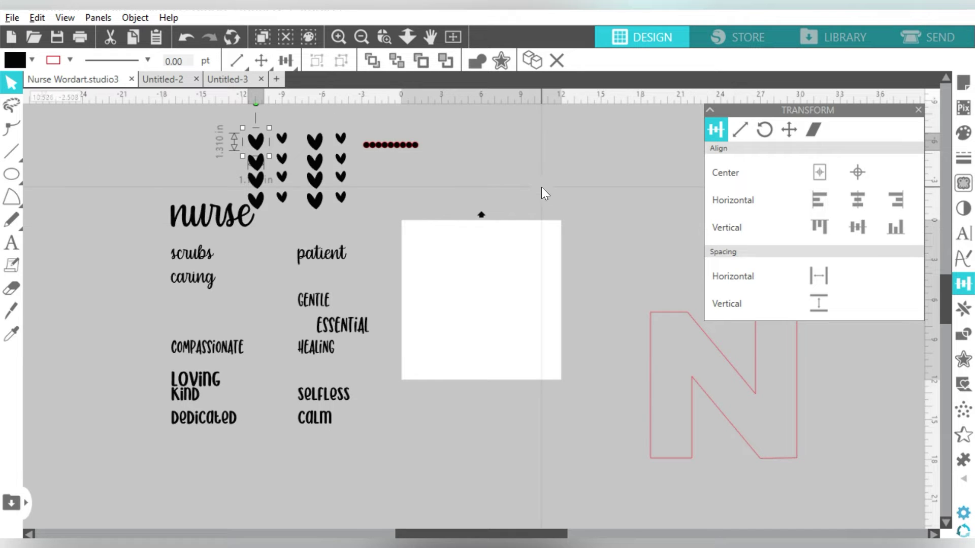
Duplicate the N outline and centre the copy on the page.
click(604, 267)
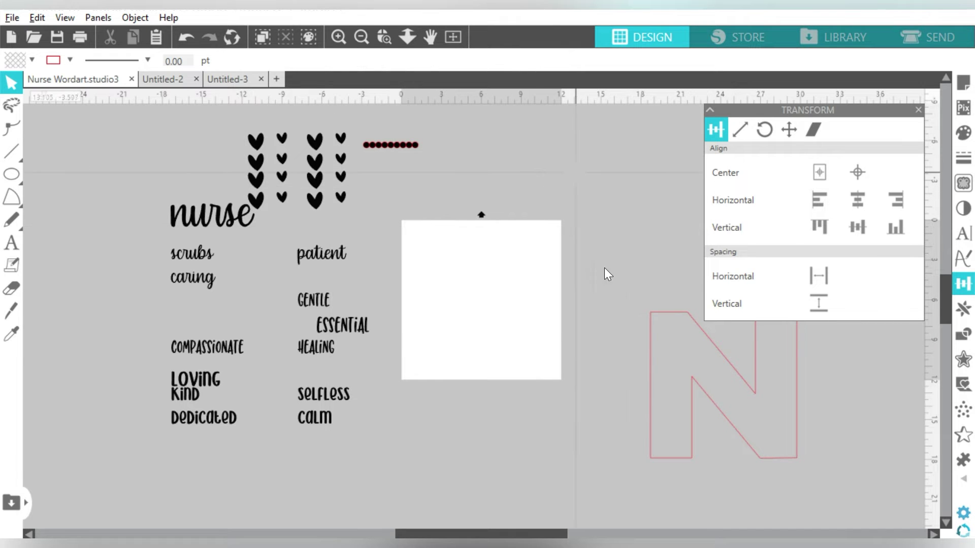
click(654, 356)
key(ctrl+d)
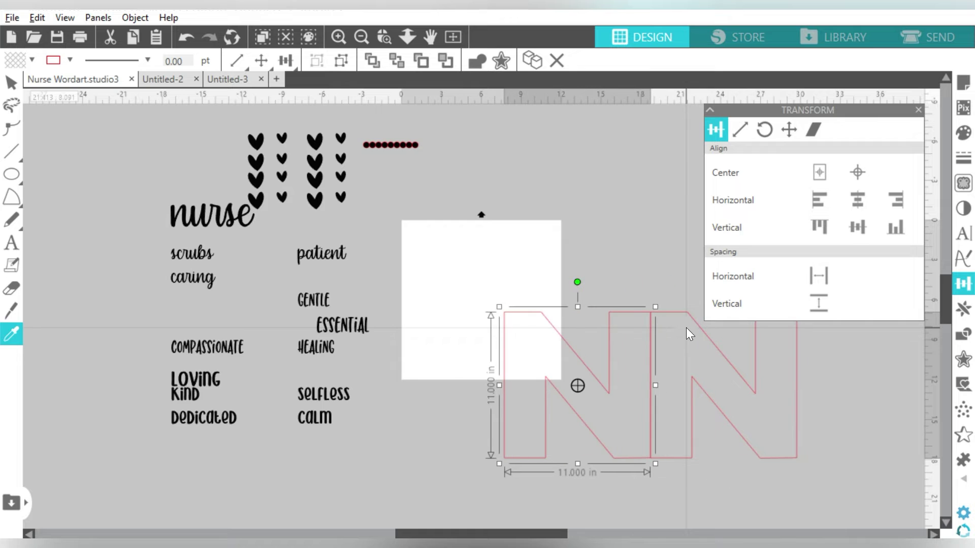
click(819, 173)
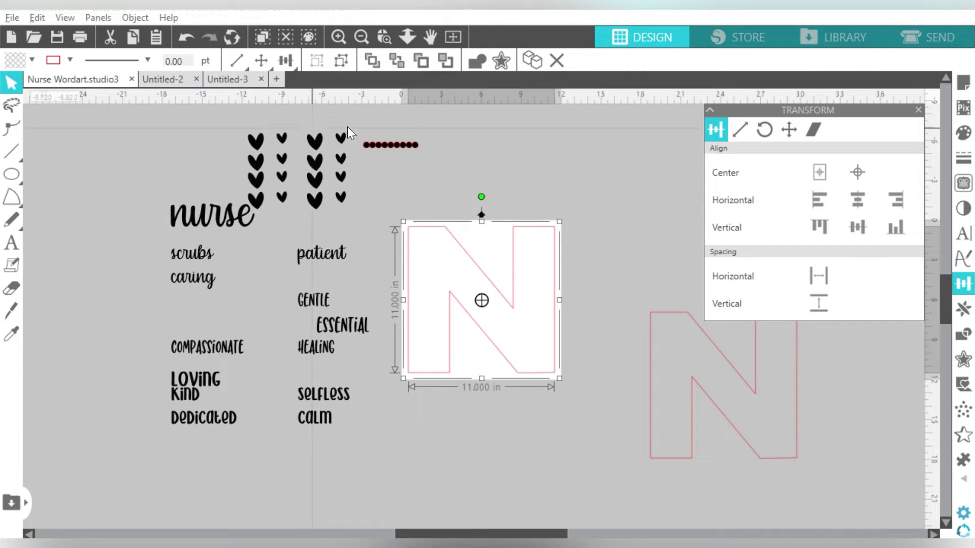
Set the row of dots' line colour to transparent.
drag(447, 134, 372, 151)
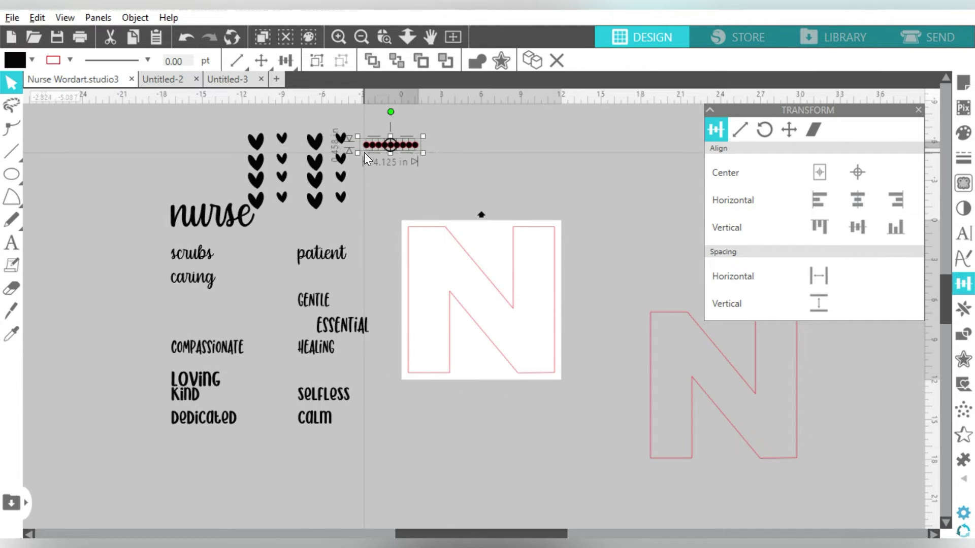
click(70, 60)
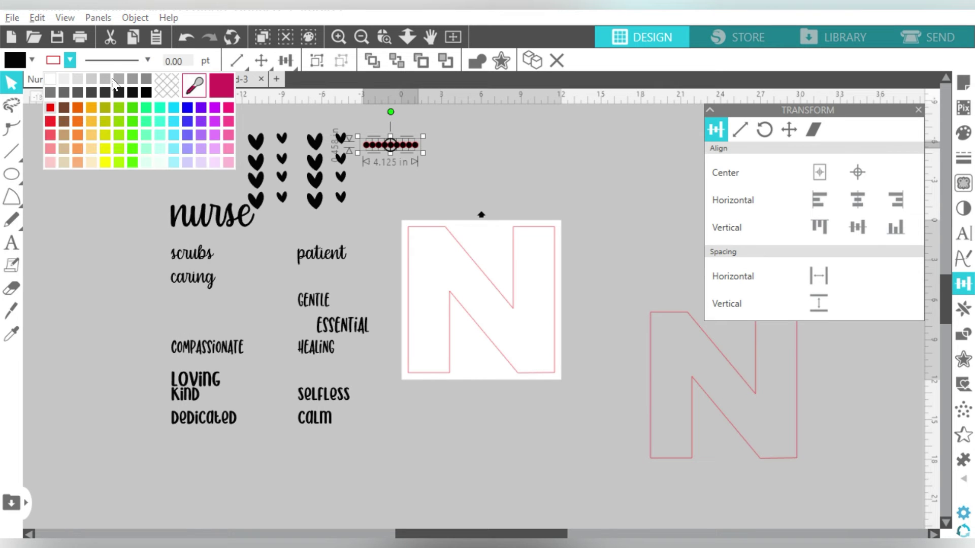
click(163, 86)
click(164, 132)
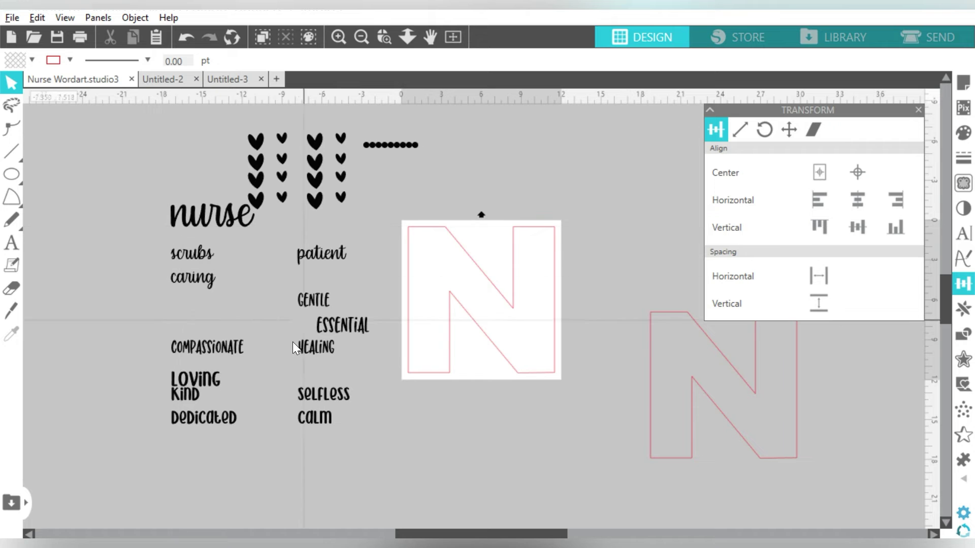
click(212, 221)
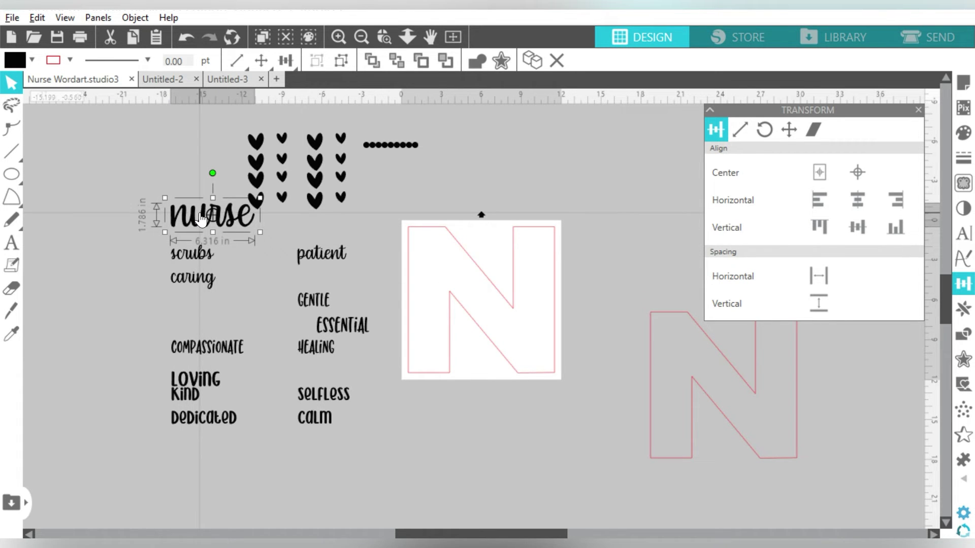
Weld the letters of the words nurse and caring into single shapes.
right_click(202, 219)
click(242, 311)
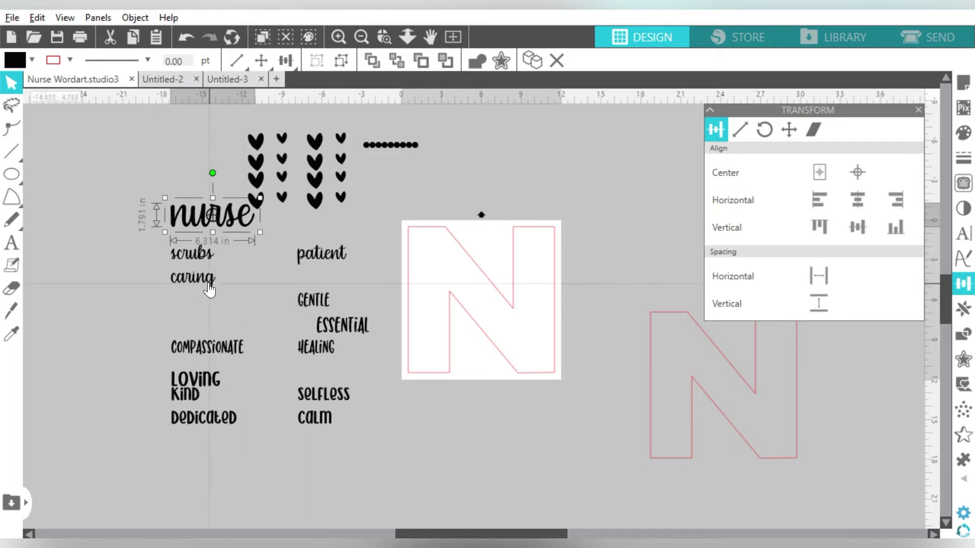
right_click(203, 280)
click(234, 313)
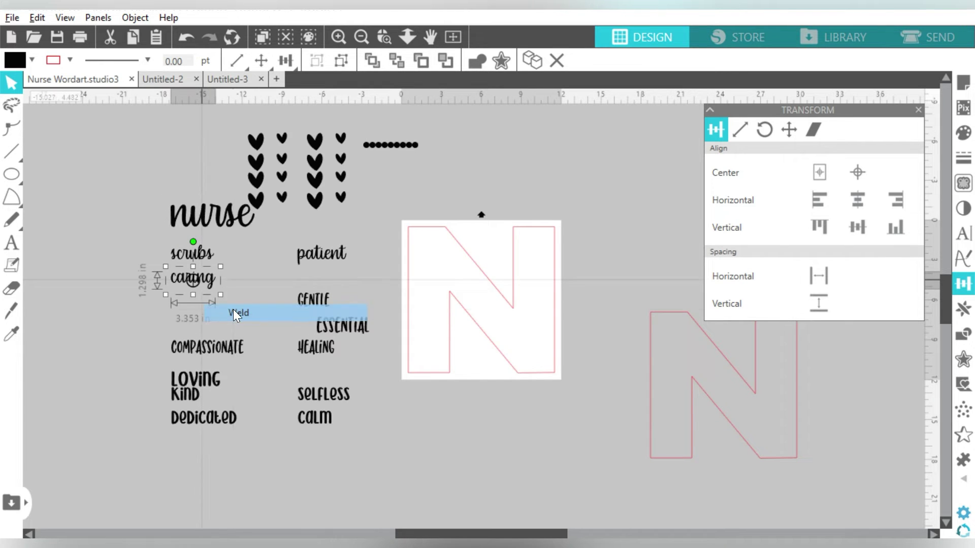
Convert scrubs to a path and weld the letters of patient together.
right_click(203, 255)
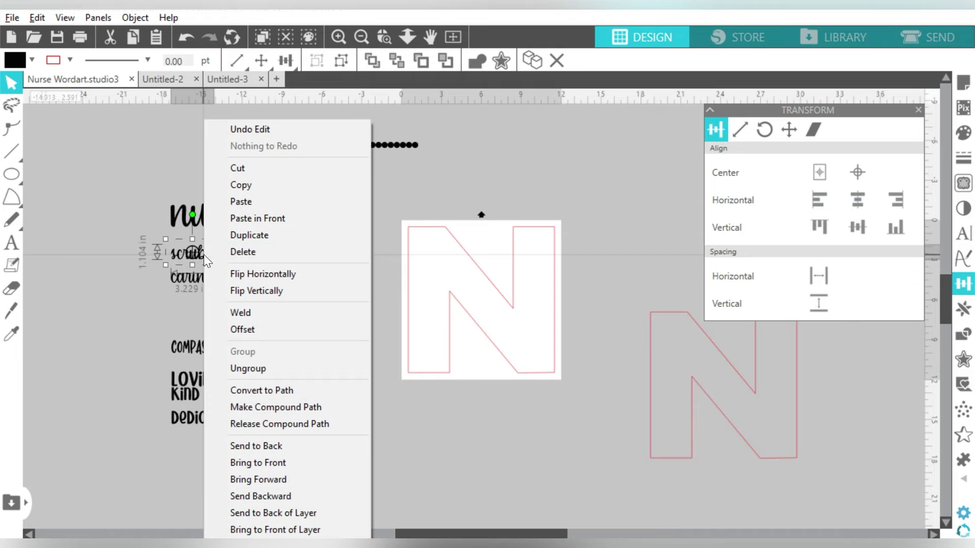
click(269, 390)
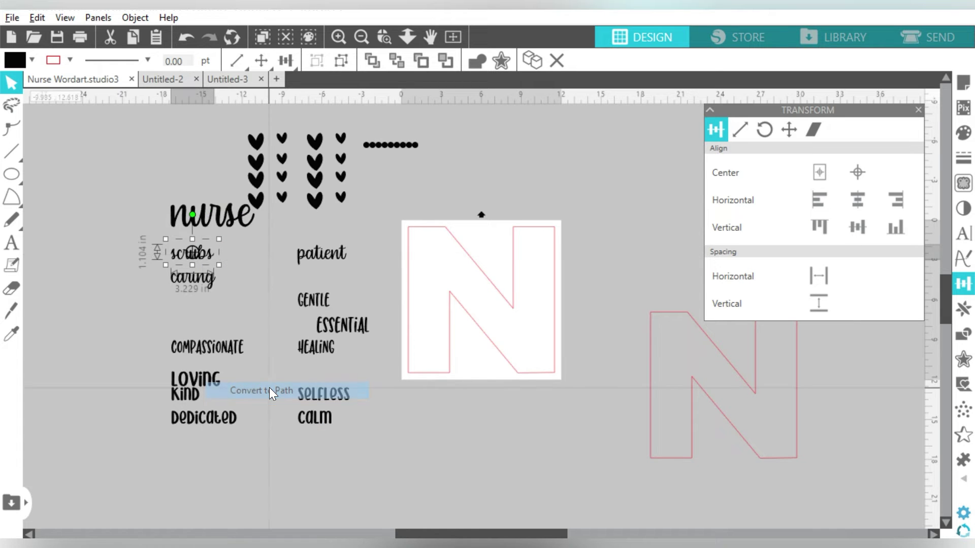
click(298, 258)
right_click(298, 251)
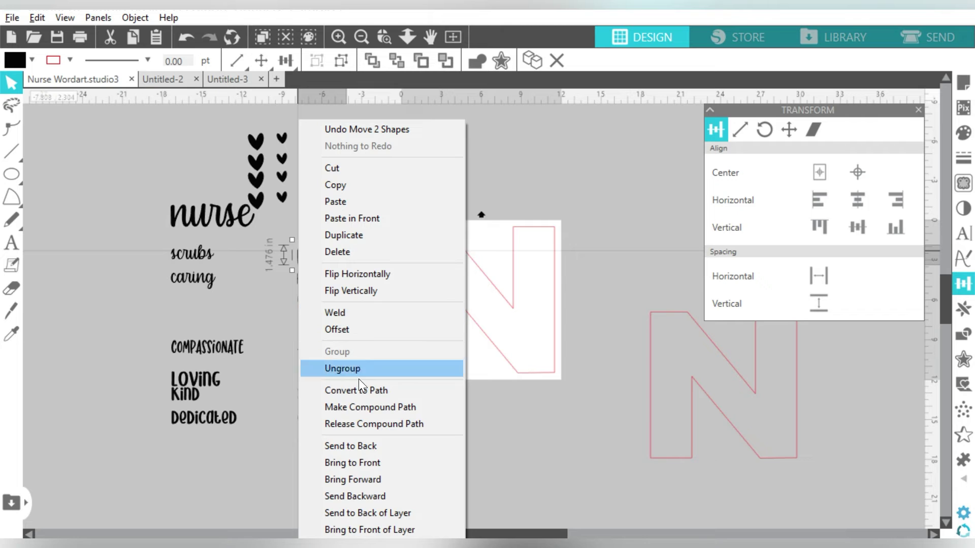
click(358, 311)
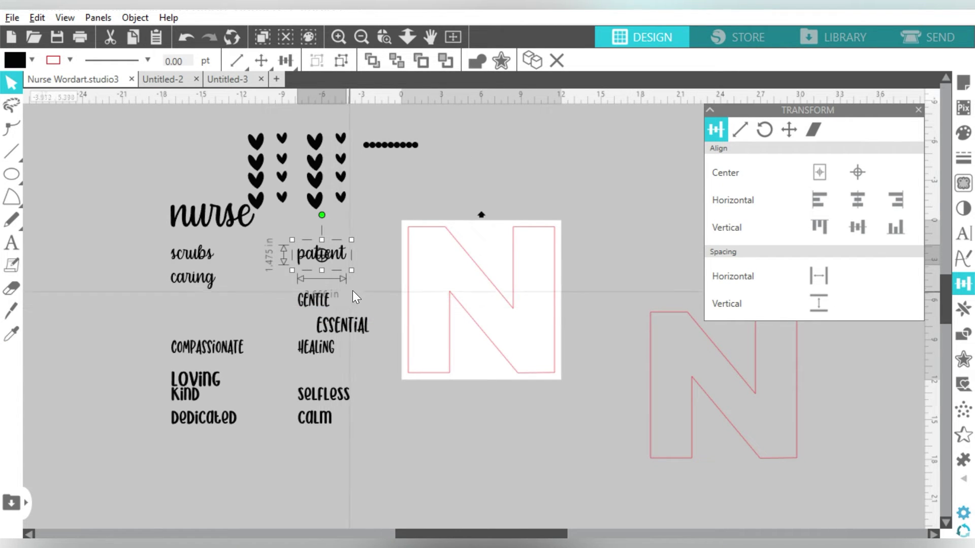
click(353, 291)
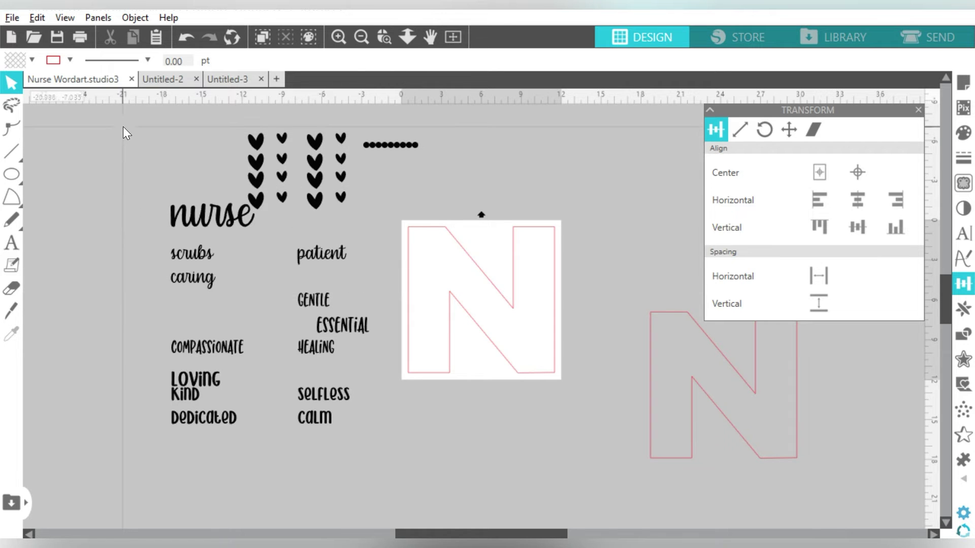
Select all the words, hearts and dots and open the Design Page Nesting panel.
drag(123, 127, 136, 472)
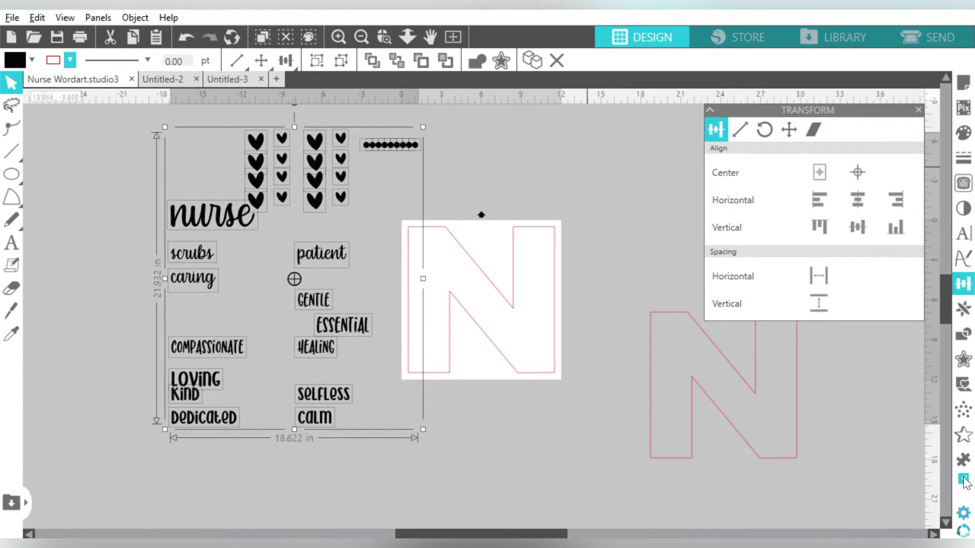
mouse_move(963, 463)
click(789, 469)
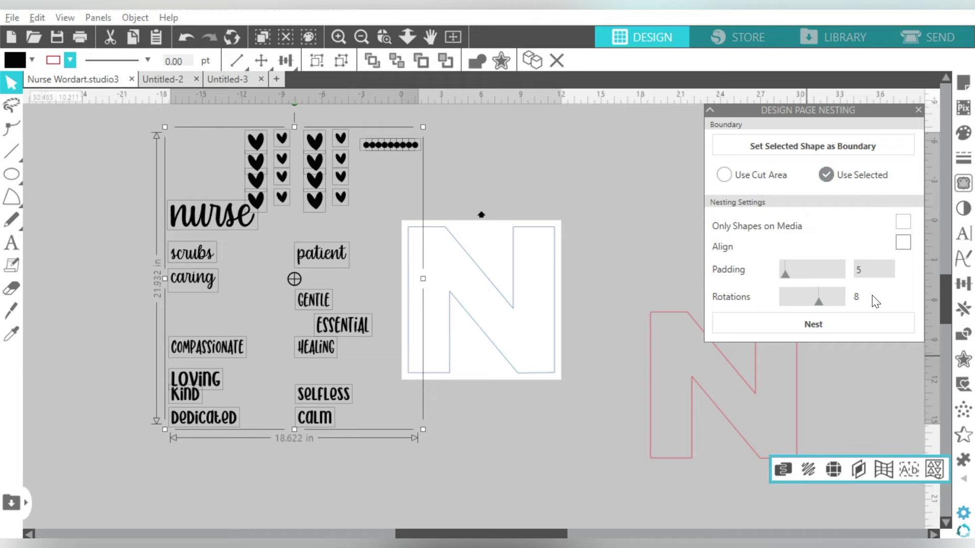
Nest the selected words, hearts and dots inside the N, then zoom in and back out to check.
click(820, 322)
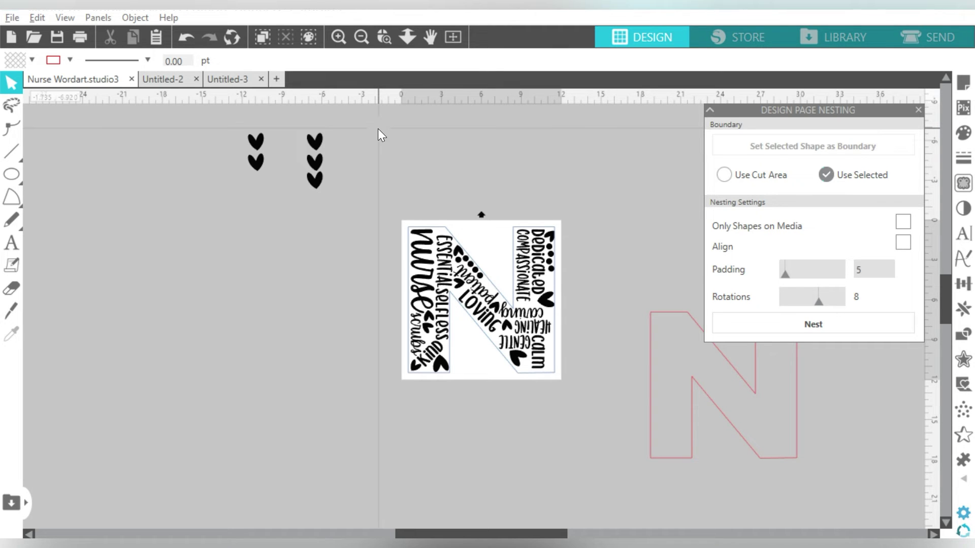
click(339, 37)
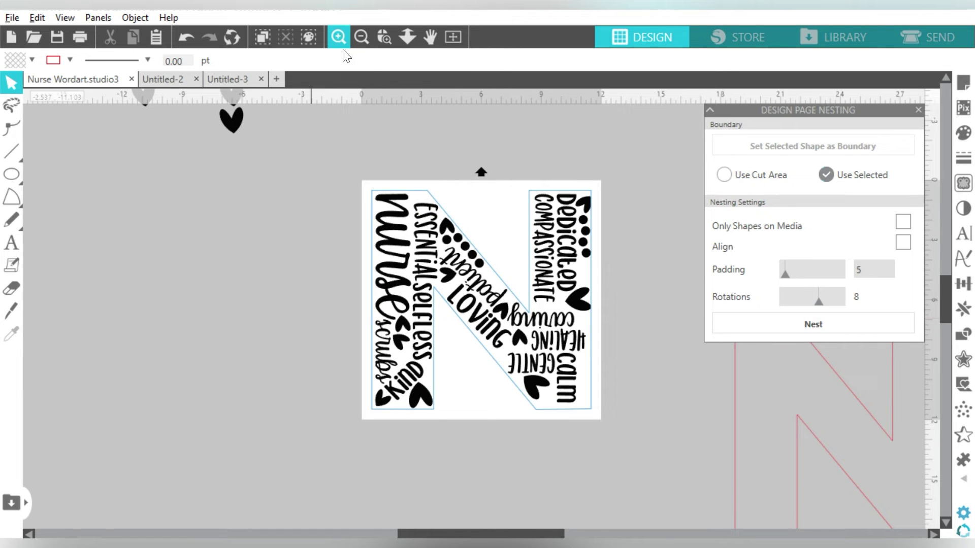
click(360, 37)
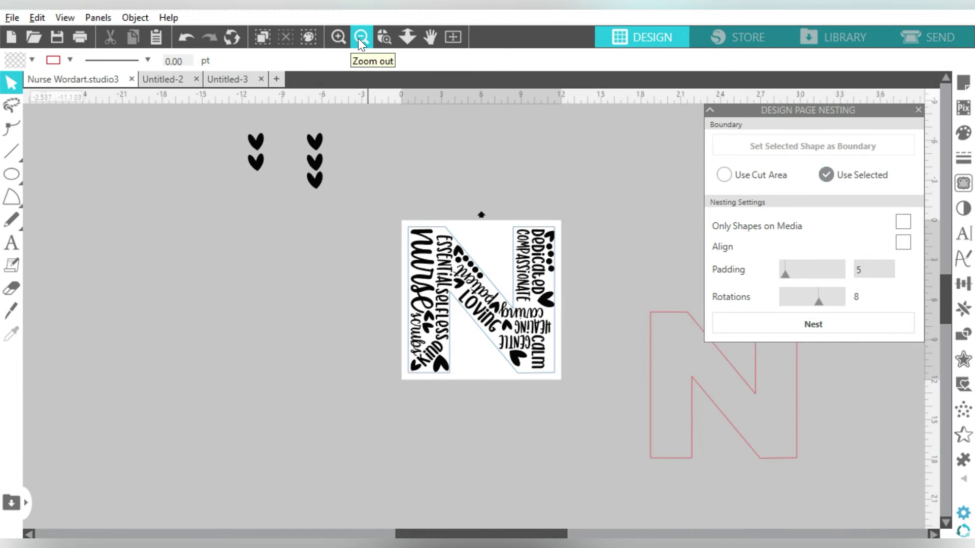
Undo the previous nest and duplicate the two right-hand heart columns twice.
click(359, 37)
key(ctrl+z)
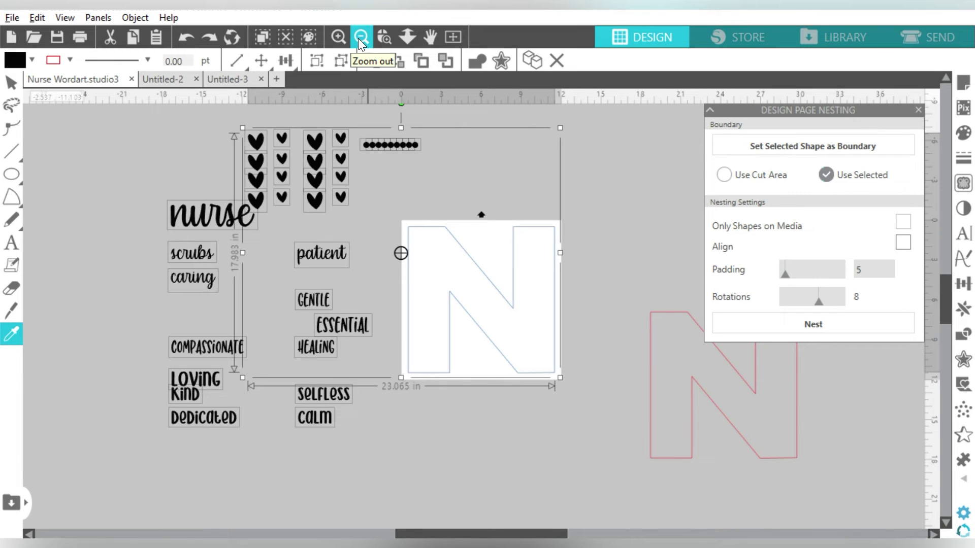
click(464, 182)
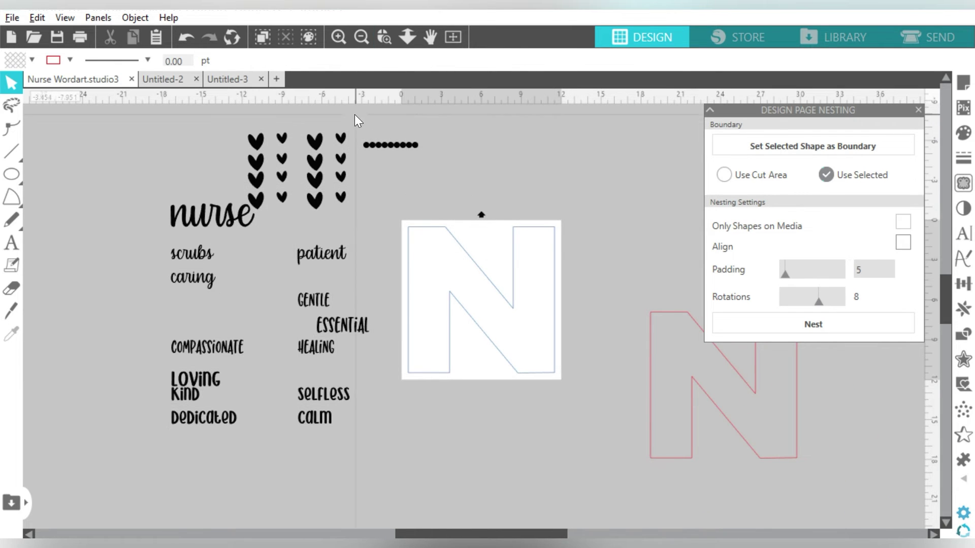
drag(355, 120, 299, 206)
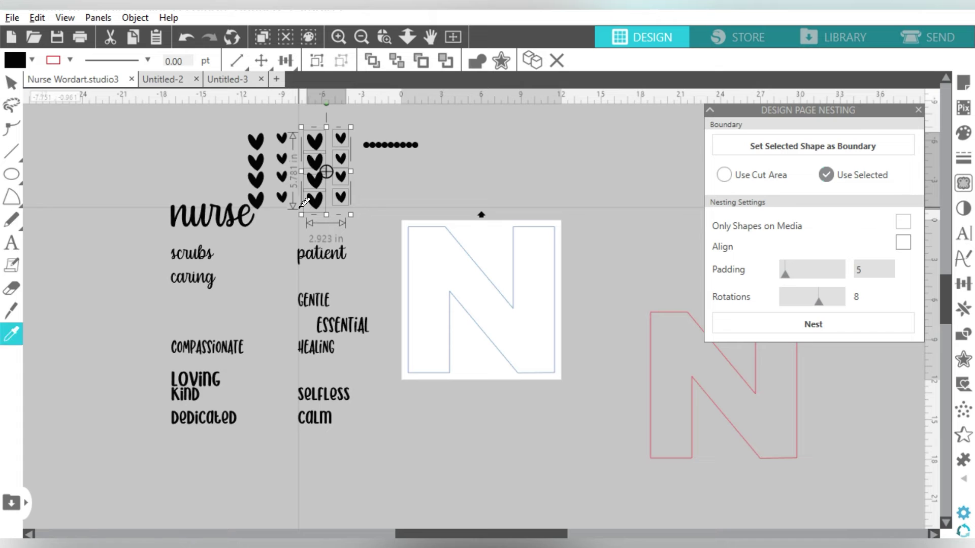
key(ctrl+d)
key(ctrl+d)
key(v)
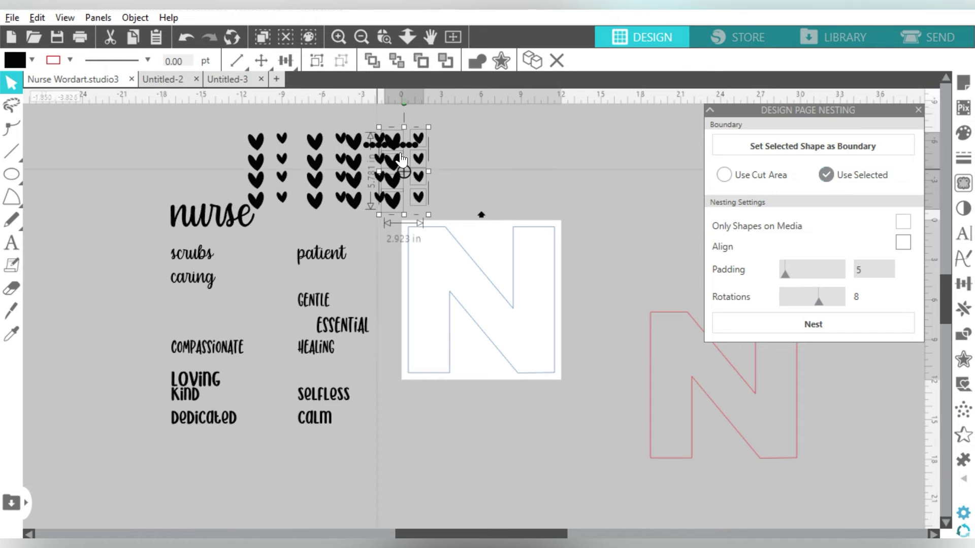
Duplicate the dot row, then nest everything except the red N into the white N.
click(377, 144)
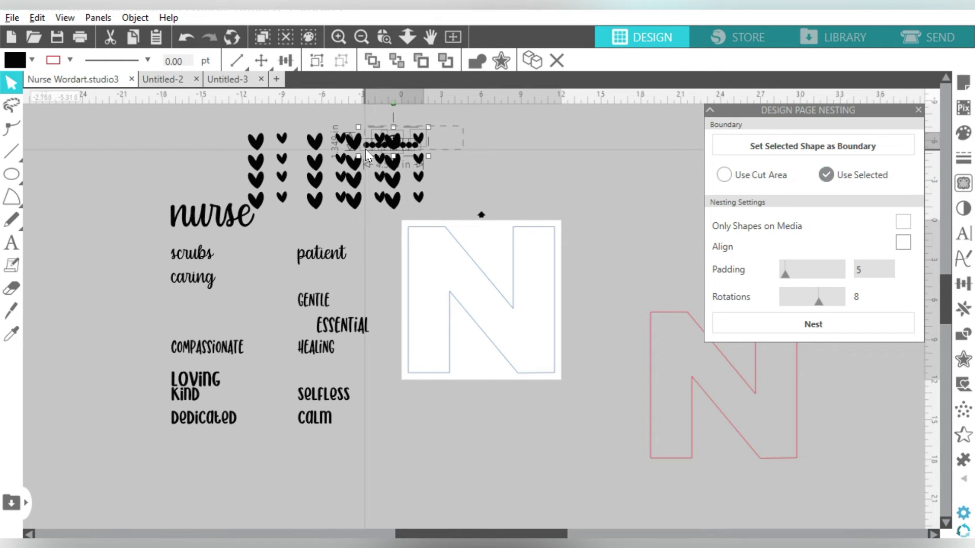
key(ctrl+d)
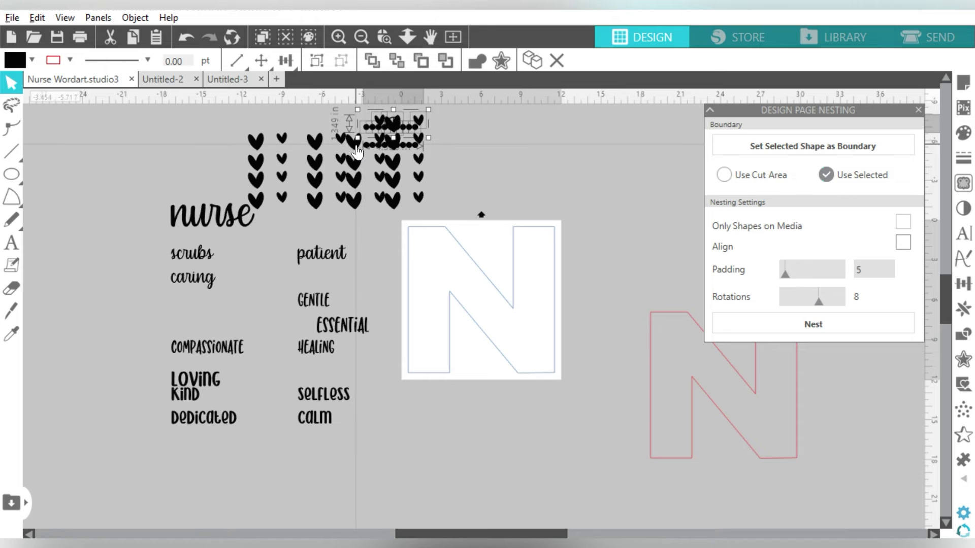
key(ctrl+a)
shift+click(661, 322)
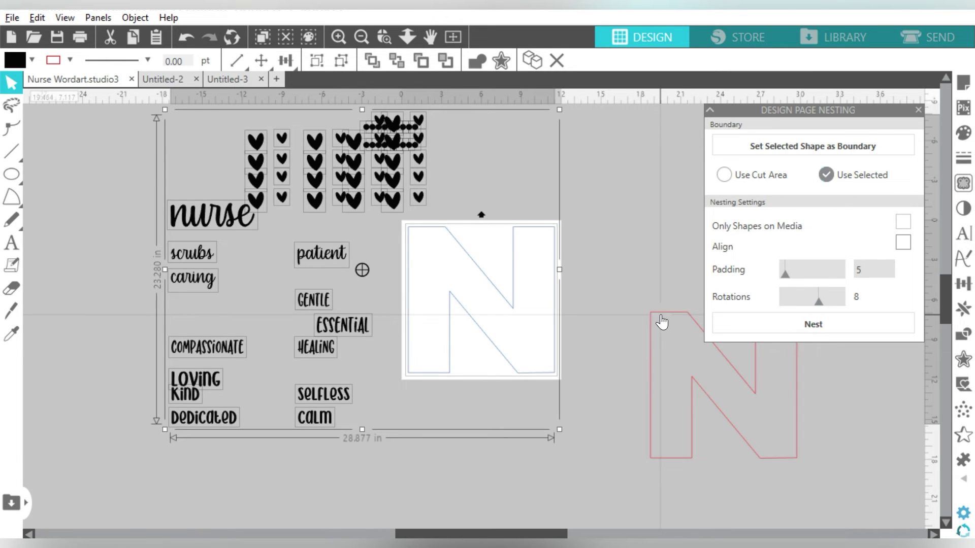
click(790, 317)
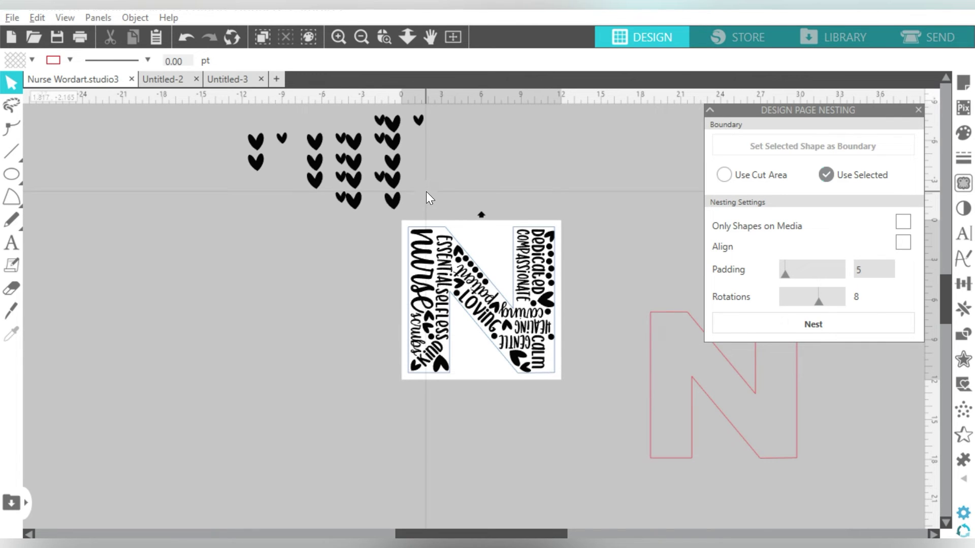
Undo the last nest, duplicate the top row of hearts, and re-nest all words and hearts into the N.
key(ctrl+z)
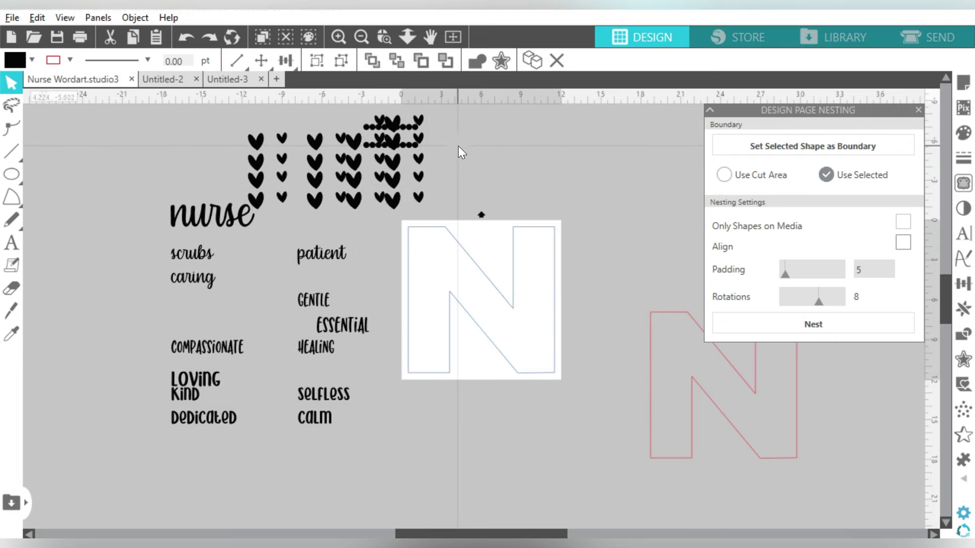
click(458, 145)
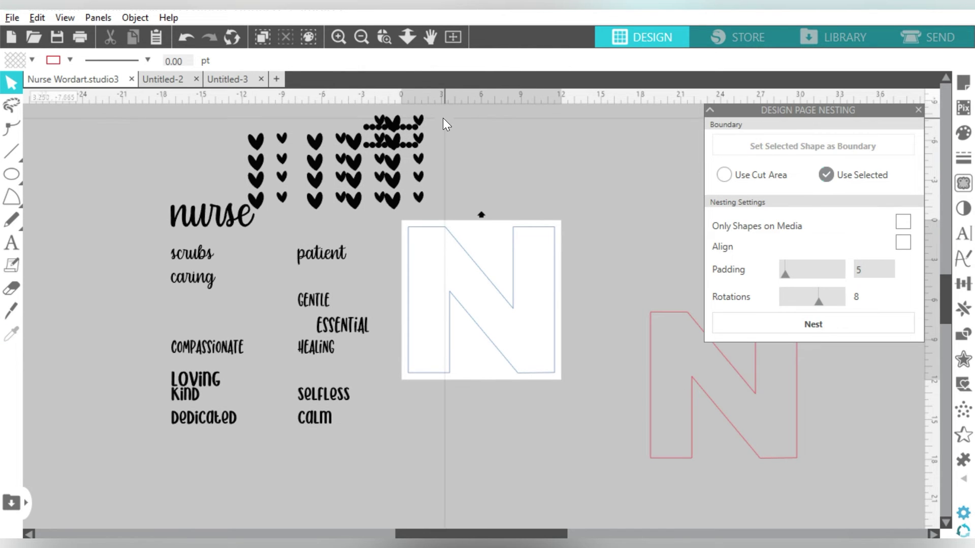
click(366, 132)
key(i)
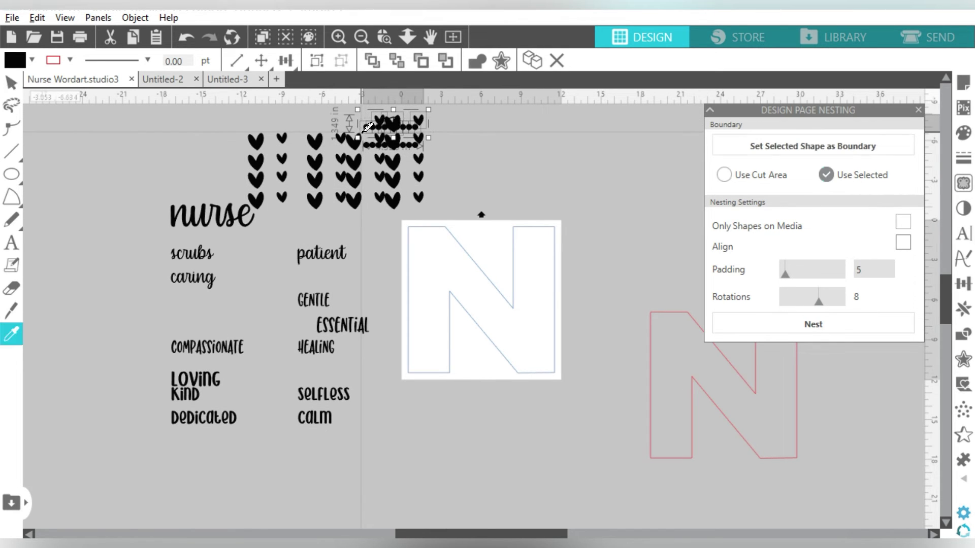
key(ctrl+d)
key(ctrl+d)
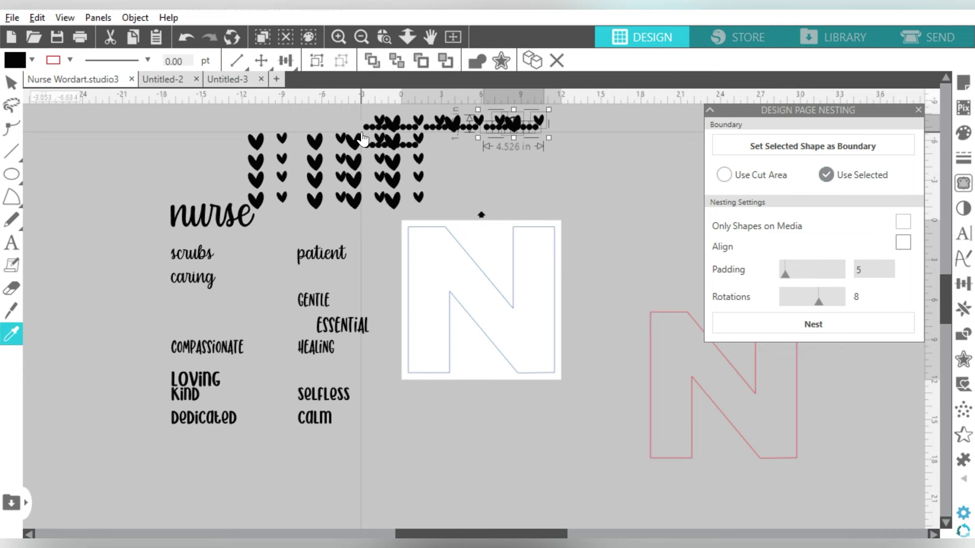
key(ctrl+a)
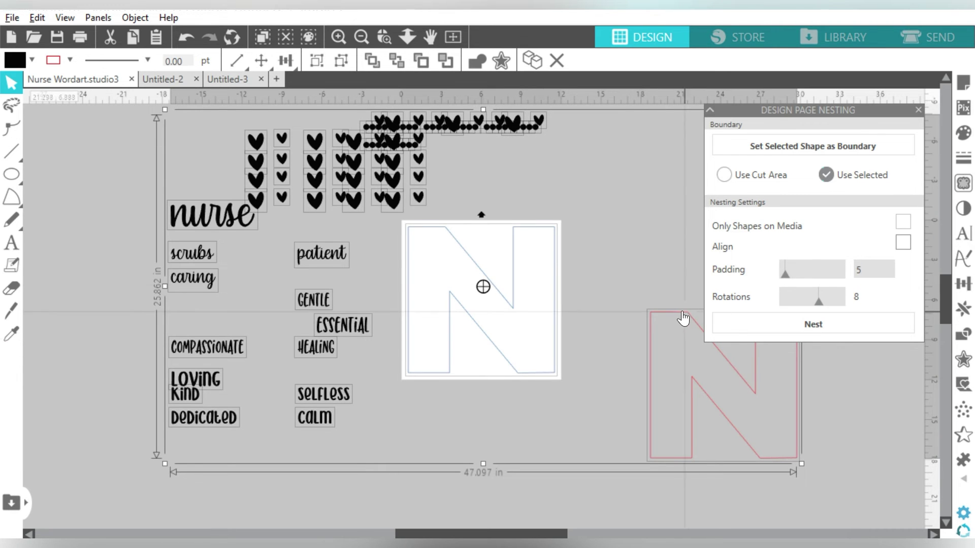
click(736, 323)
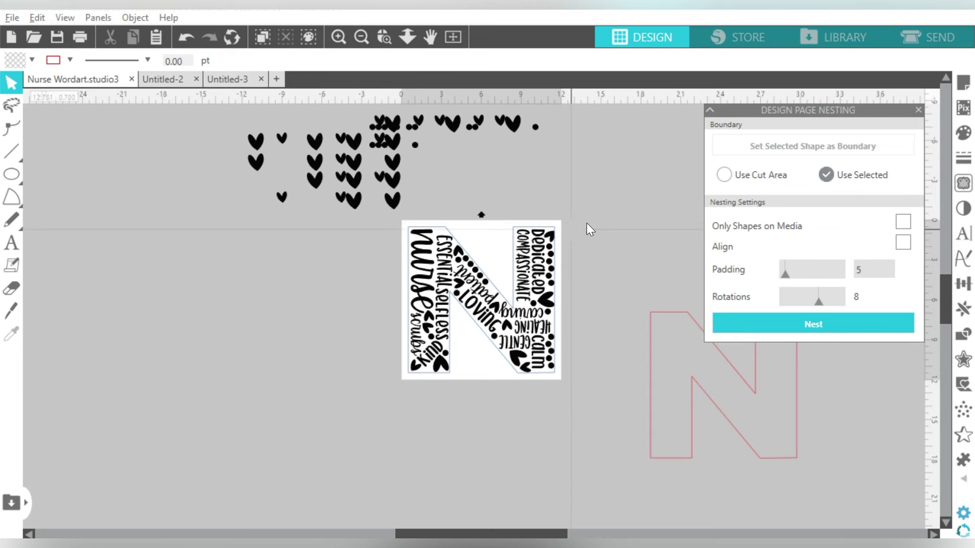
Close the Nesting panel, zoom to fit, and nudge the nested N word-art one step right.
click(918, 110)
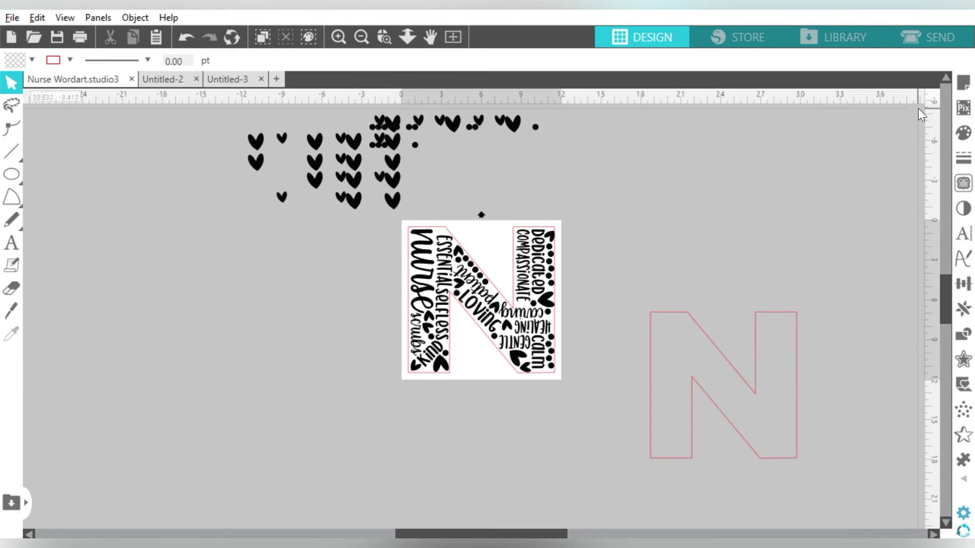
click(376, 39)
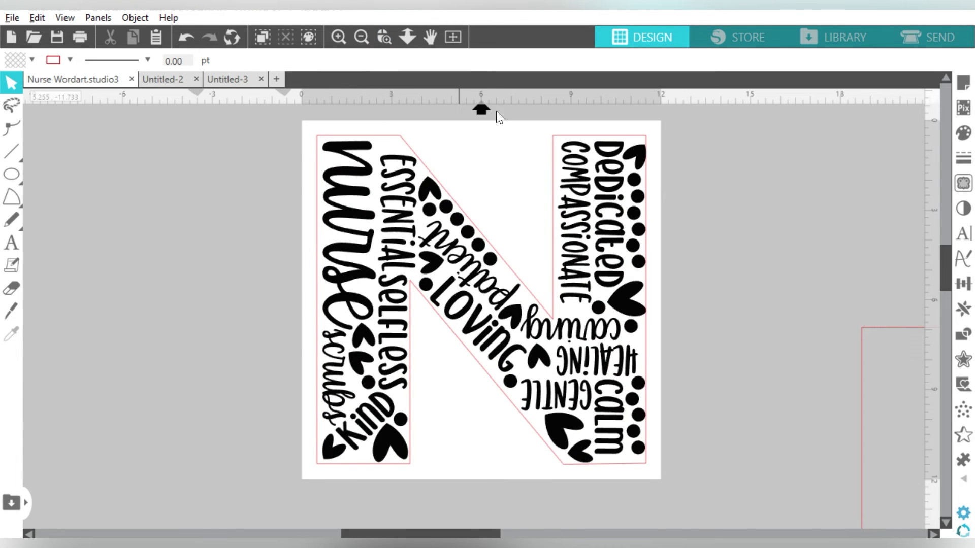
click(643, 142)
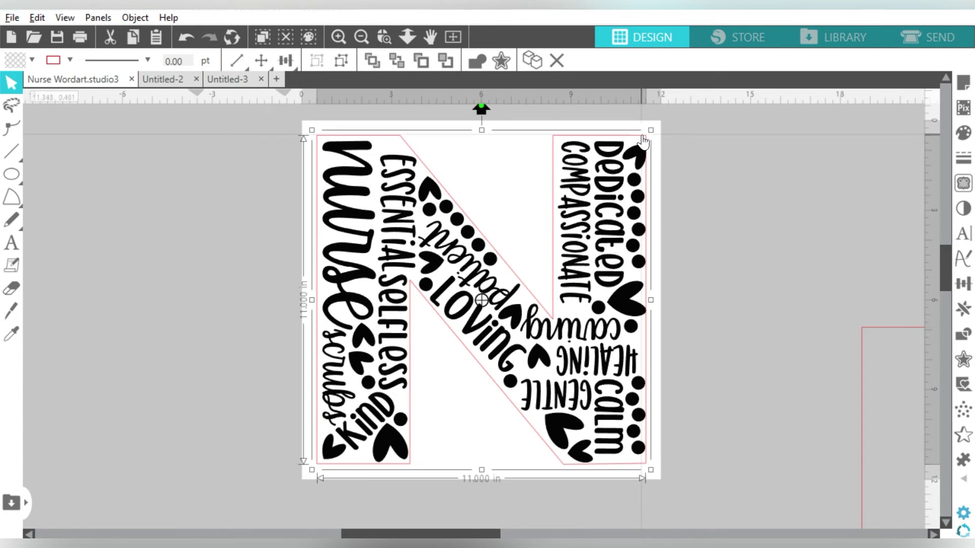
key(Right)
key(Right)
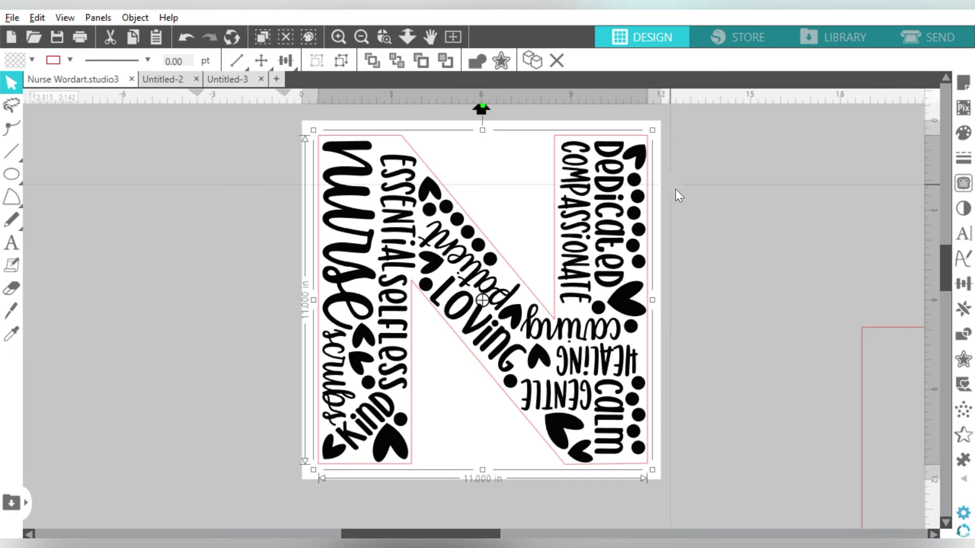
click(747, 144)
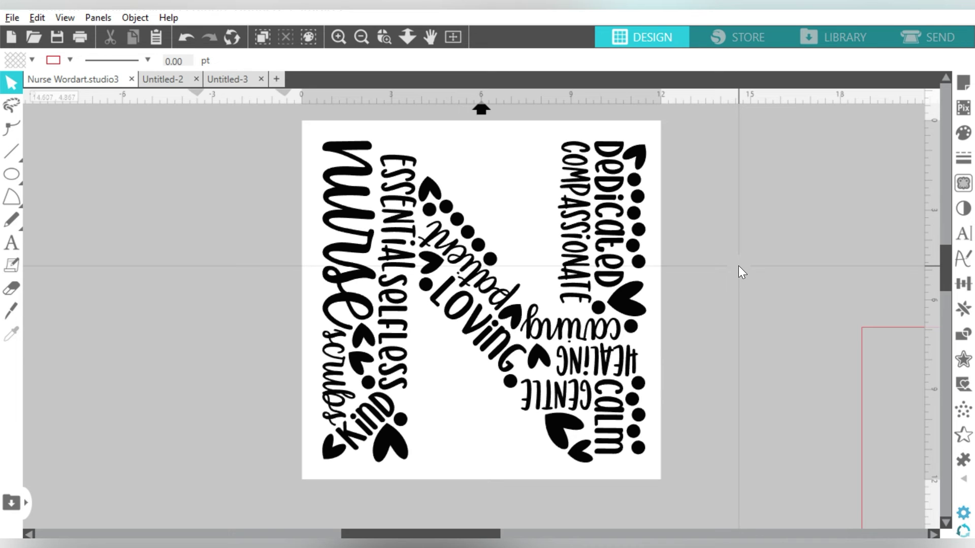
Centre the red N outline on the mat.
click(869, 335)
click(964, 335)
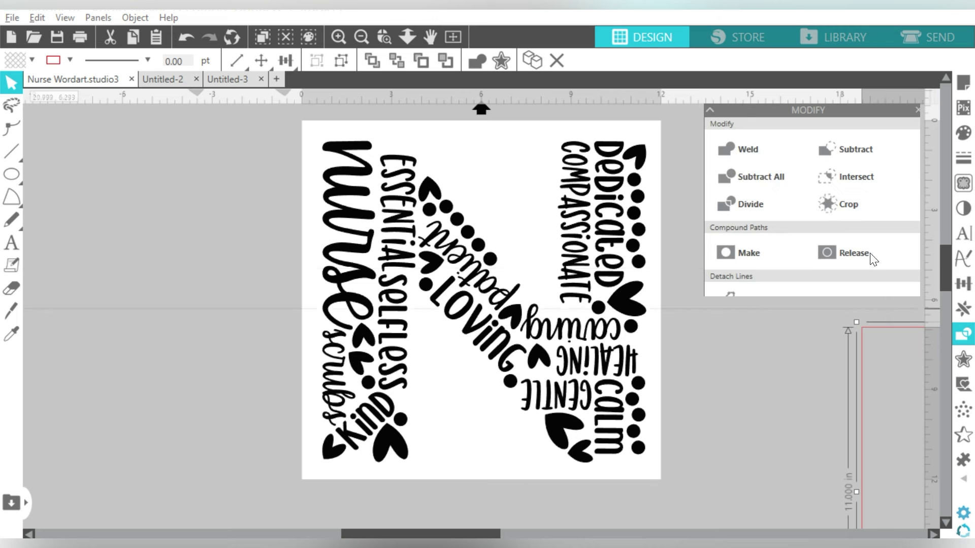
click(963, 283)
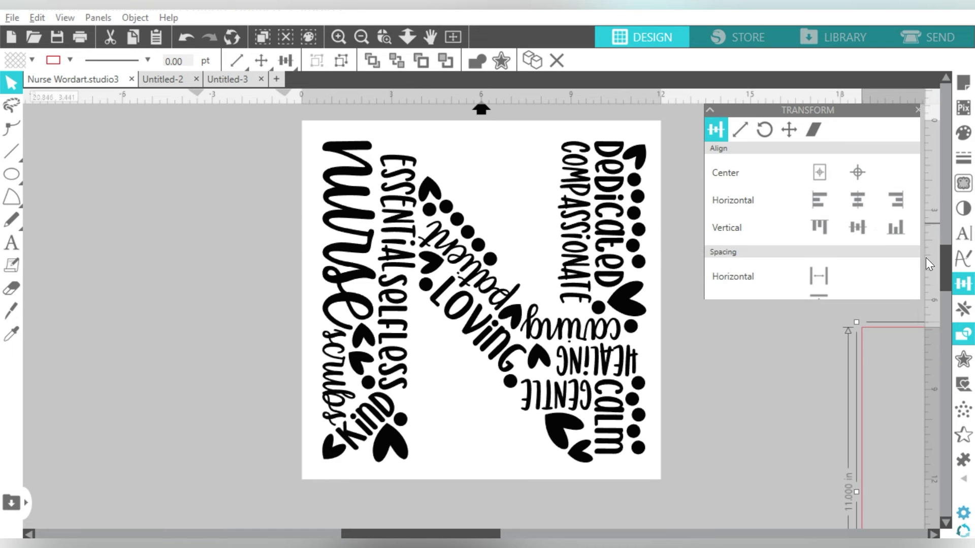
click(819, 172)
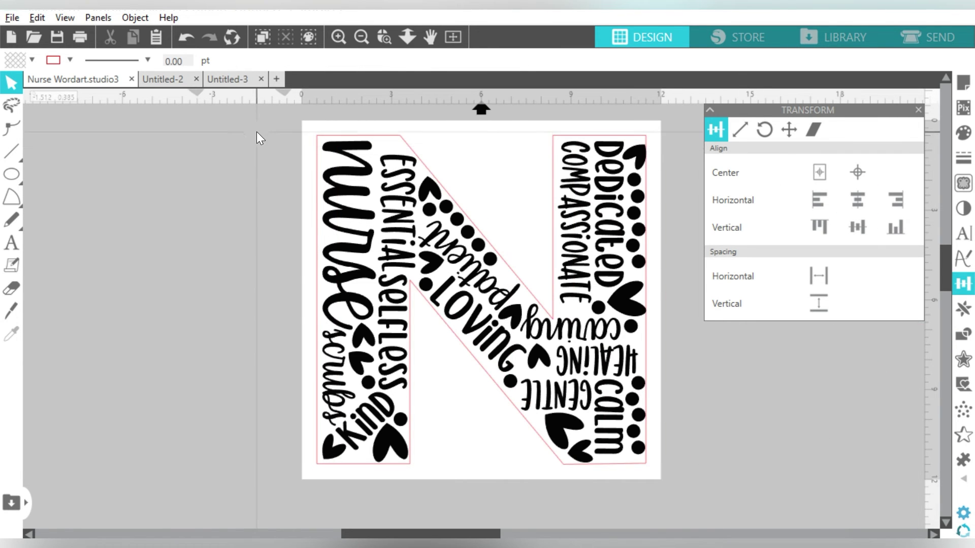
Combine all the N word-art into one compound path, filled black with transparent lines.
drag(257, 132, 659, 482)
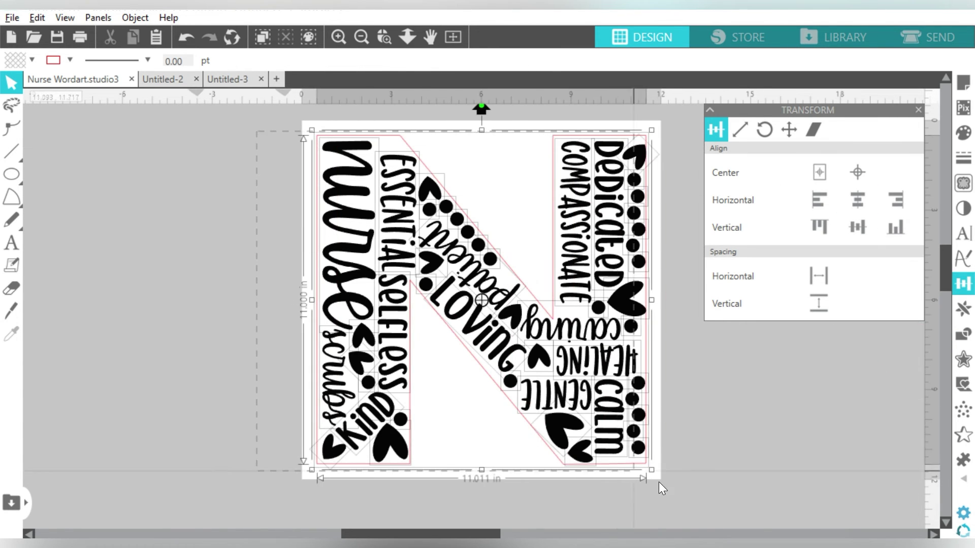
right_click(599, 321)
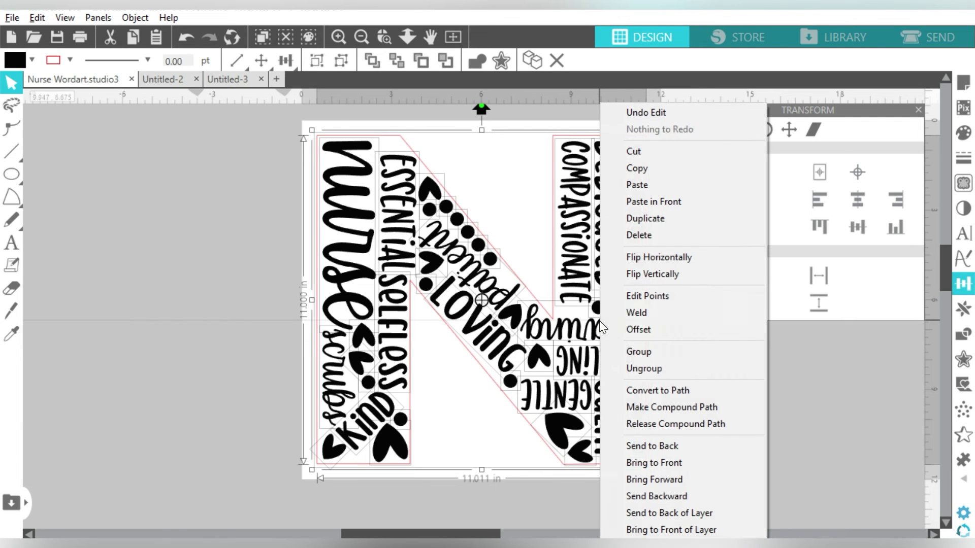
click(638, 406)
click(31, 59)
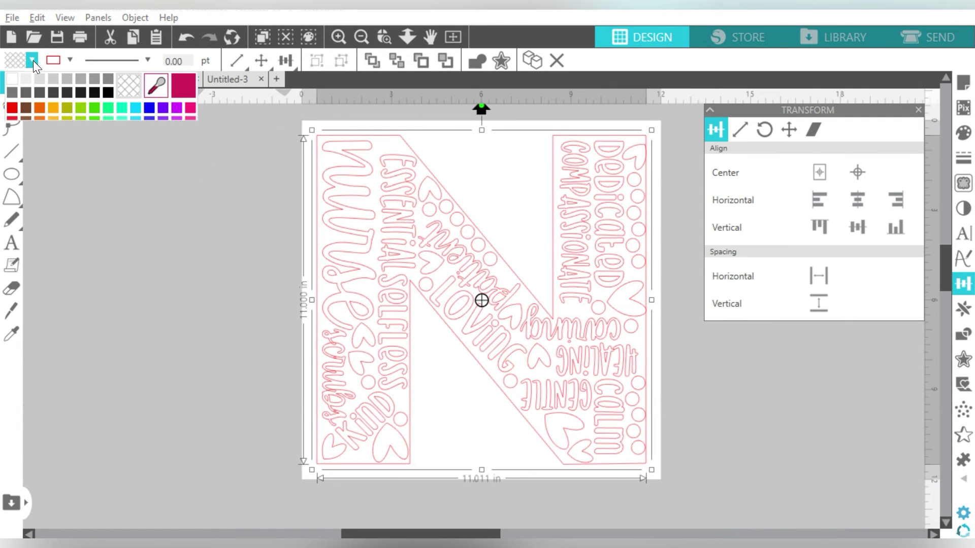
click(108, 93)
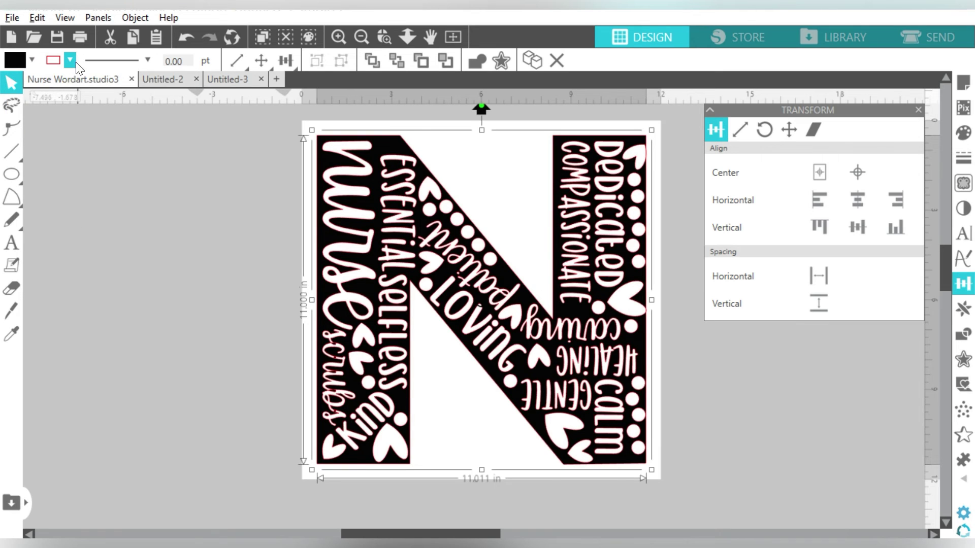
click(70, 60)
click(167, 93)
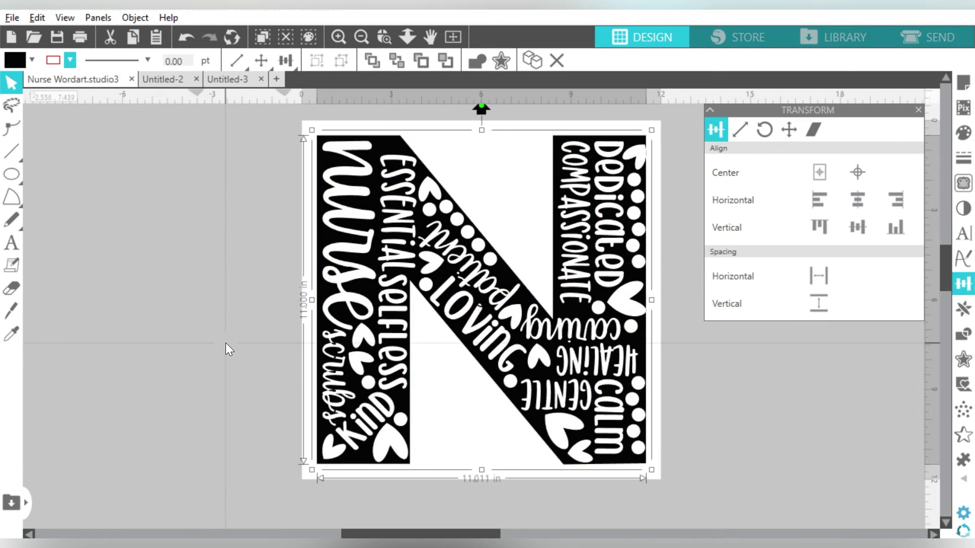
Remove the black fill from the N so only the red cut lines remain.
click(225, 342)
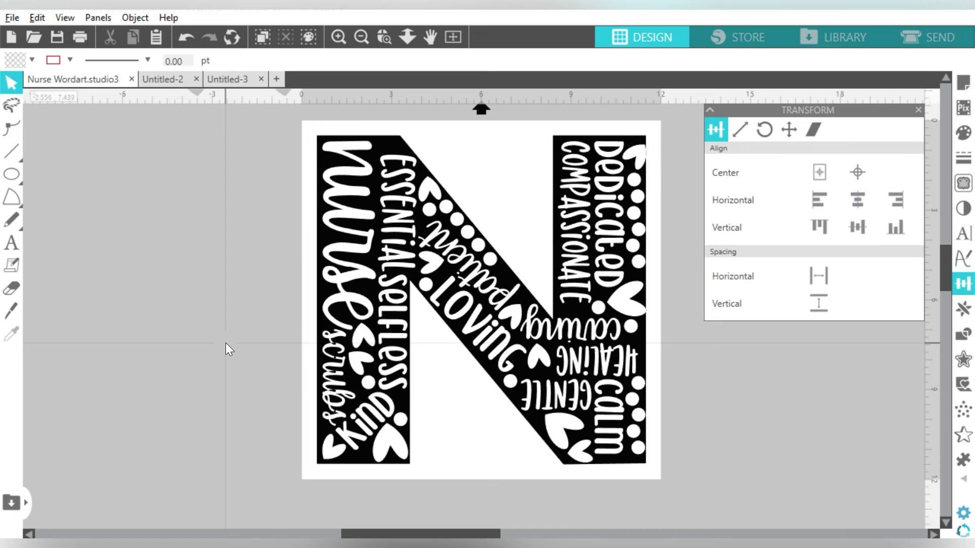
key(ctrl+a)
key(i)
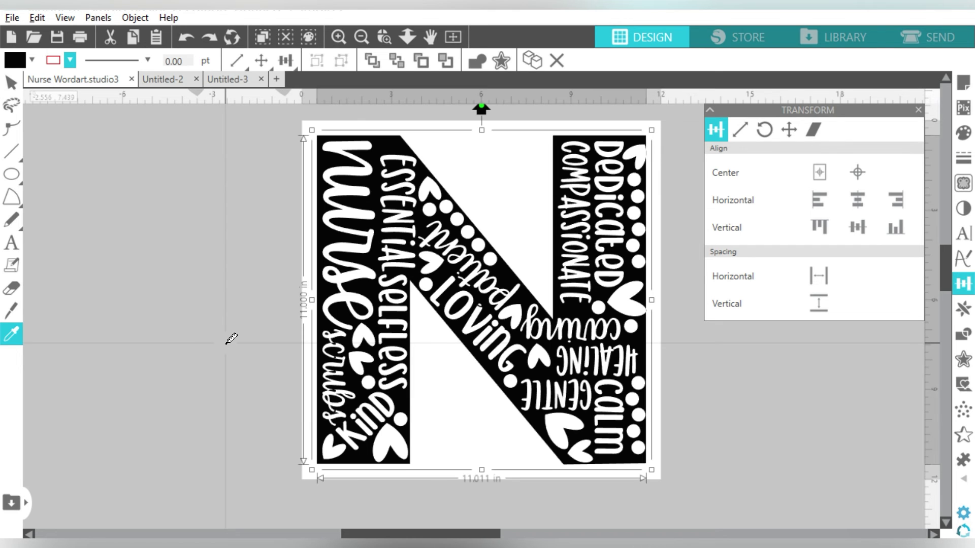
click(231, 339)
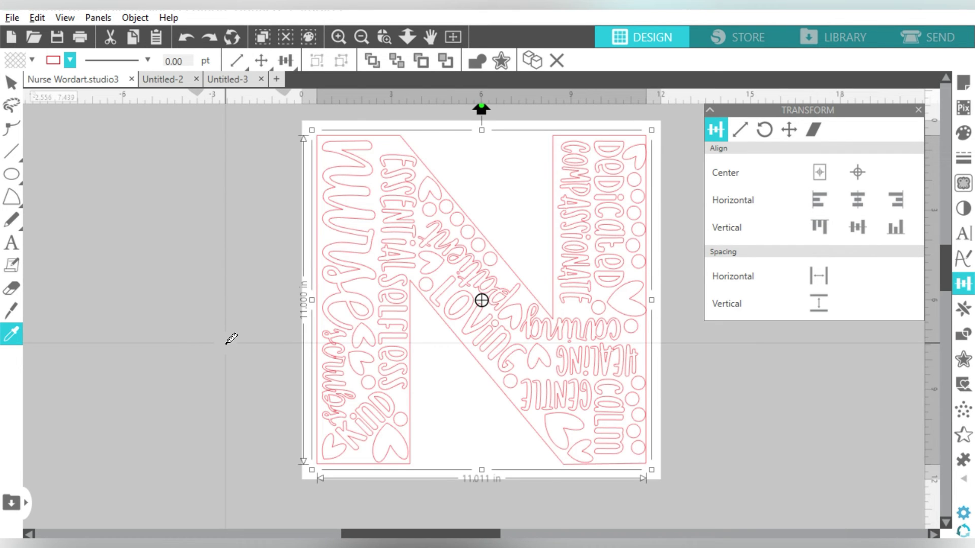
key(v)
click(473, 155)
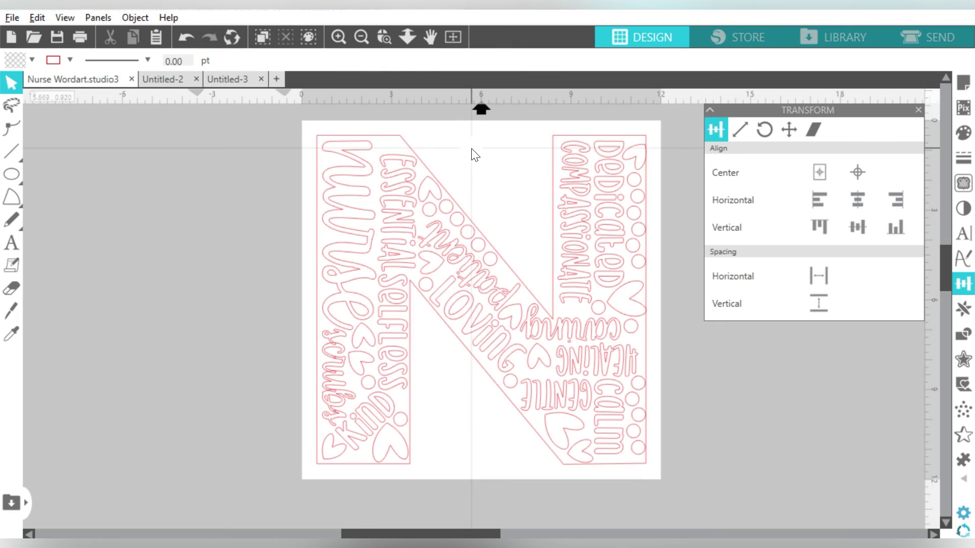
Select the compound N design and drag it slightly to the left.
click(399, 144)
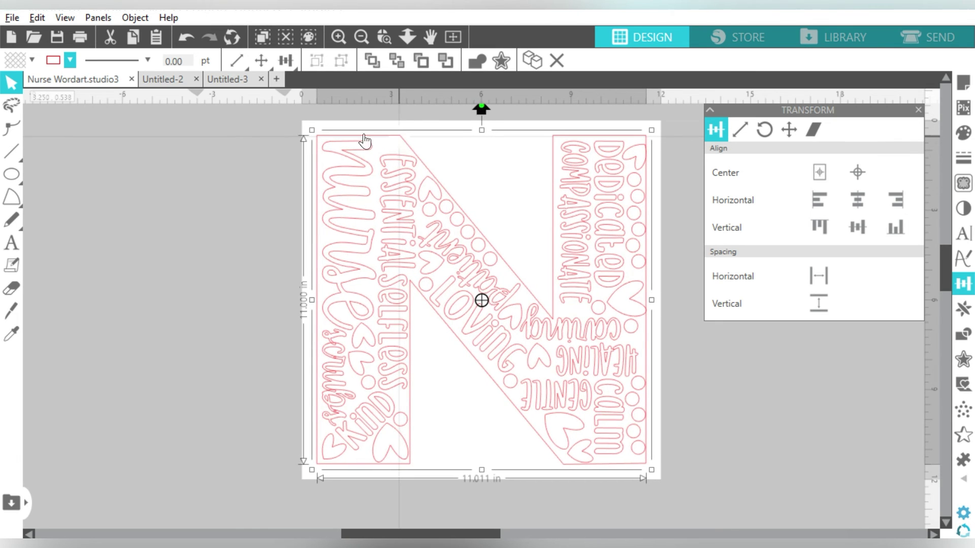
click(291, 124)
click(325, 141)
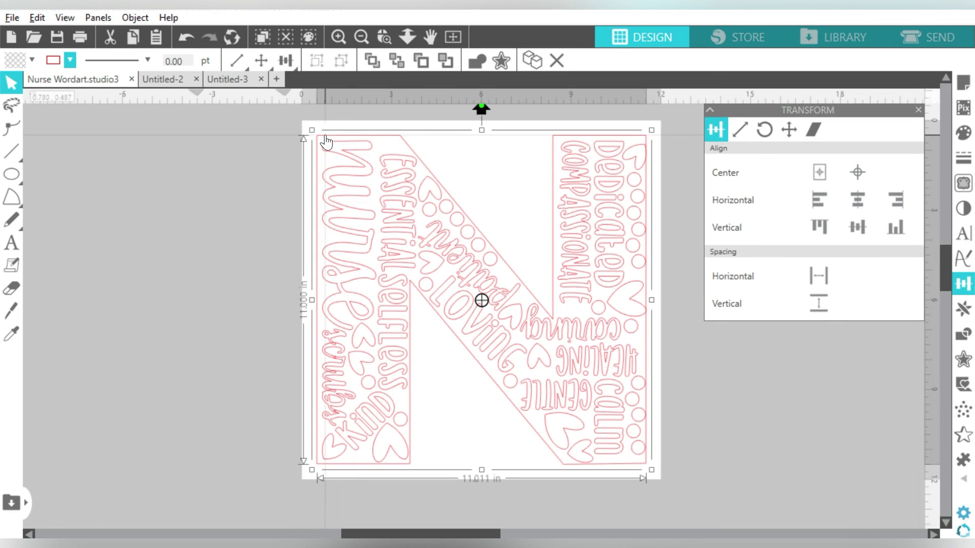
drag(325, 142, 325, 142)
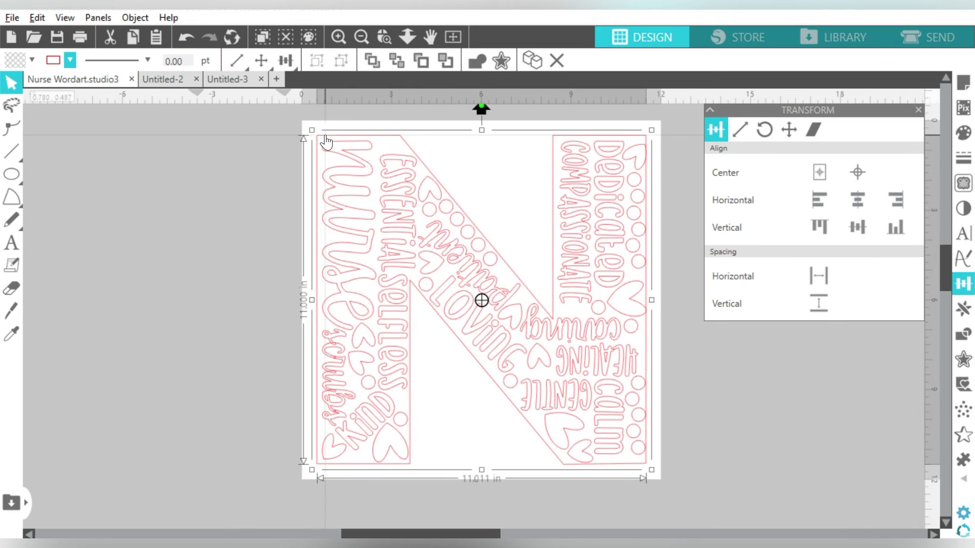